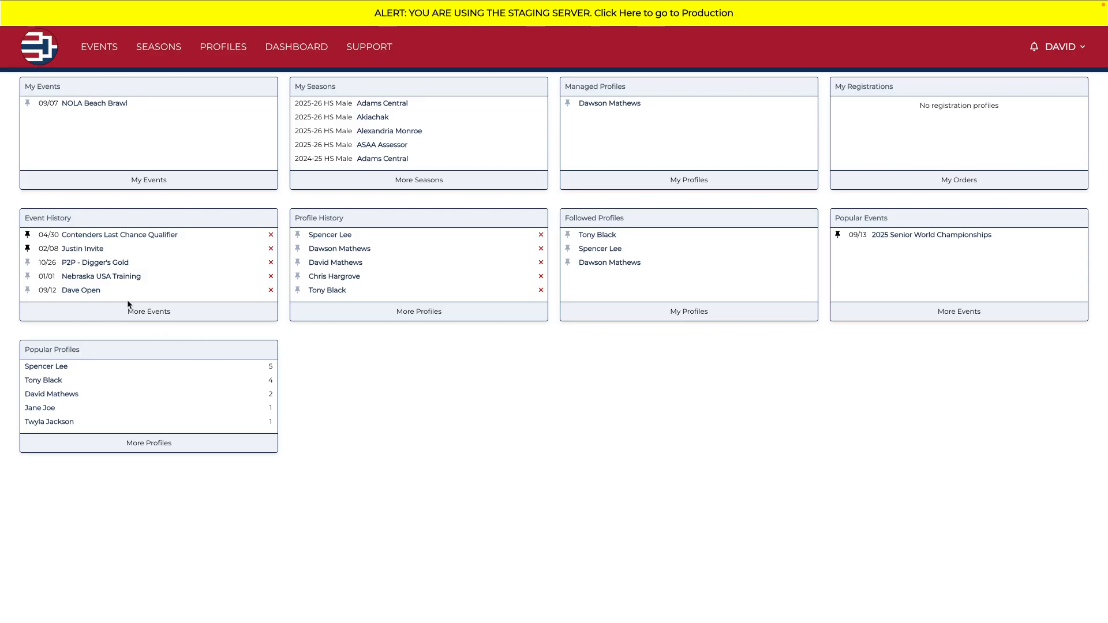
Step: Open the division setup of the P2P - Digger's Gold event and start adding a division
left_click(102, 265)
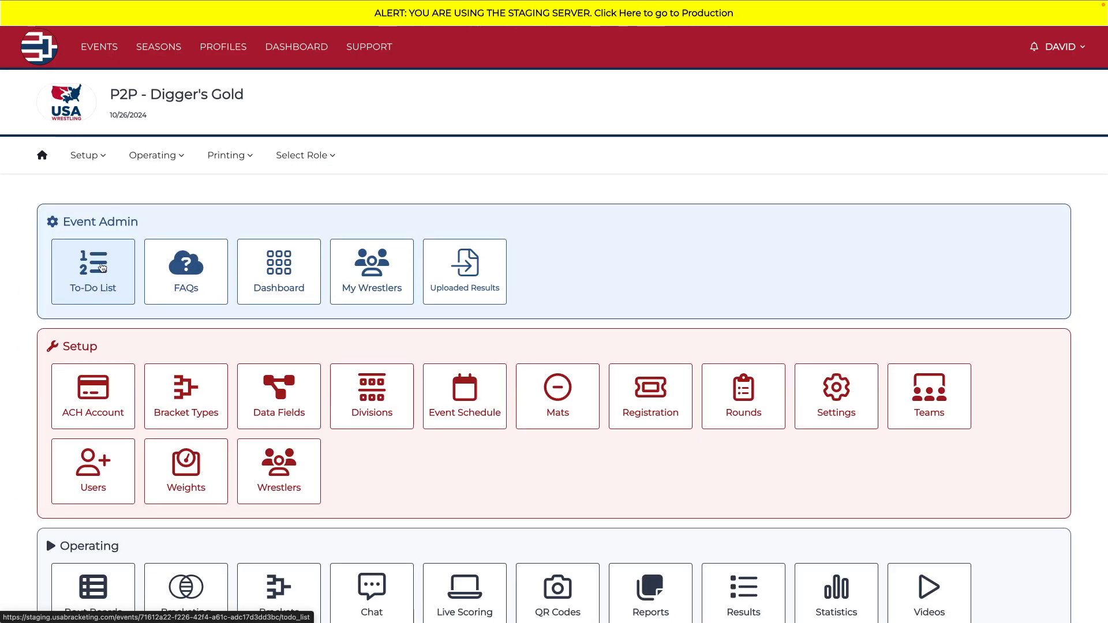
left_click(372, 414)
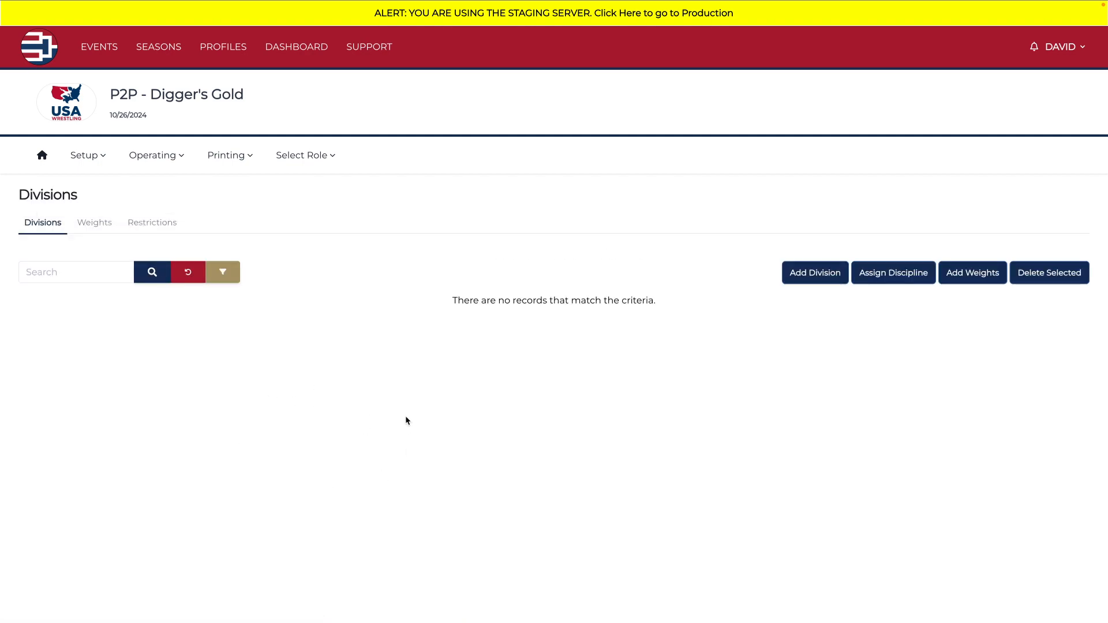
left_click(808, 276)
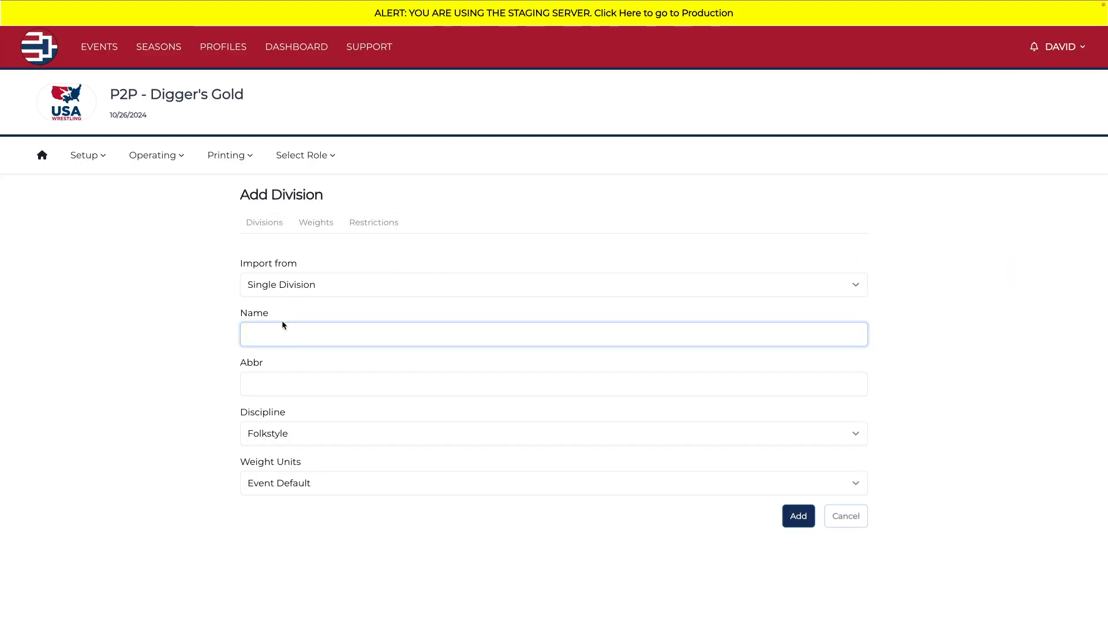
type("8U")
key("BackSpace")
key("BackSpace")
Step: Set the division import source to USA Wrestling (08/07/2025) and look through the divisions it offers
left_click(279, 286)
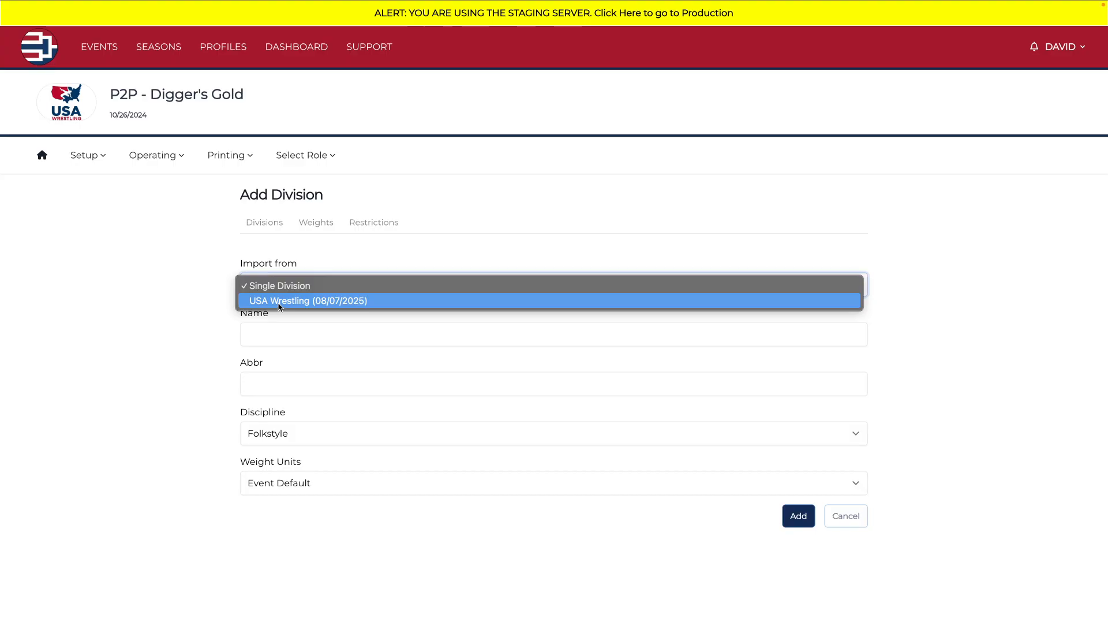
left_click(279, 302)
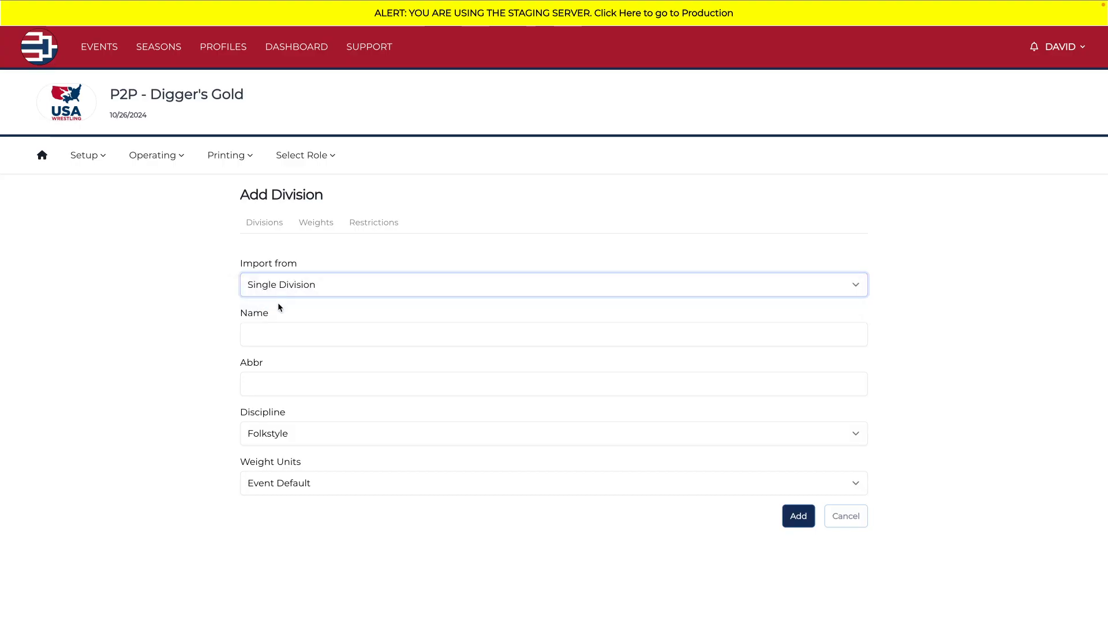
left_click(290, 339)
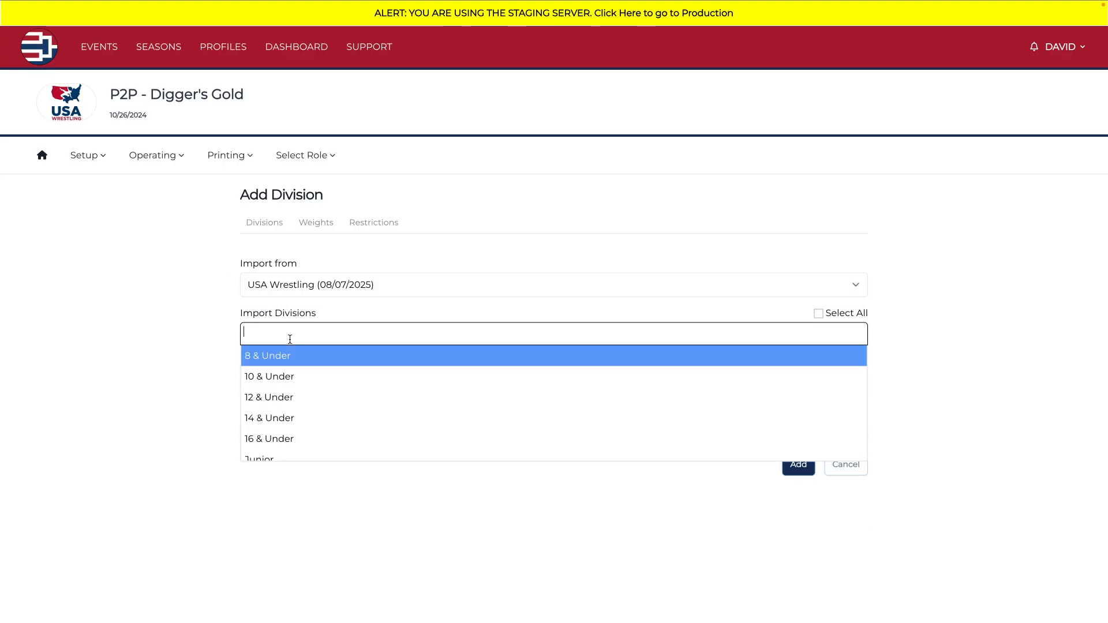
scroll(284, 414, "down", 1)
scroll(284, 414, "down", 5)
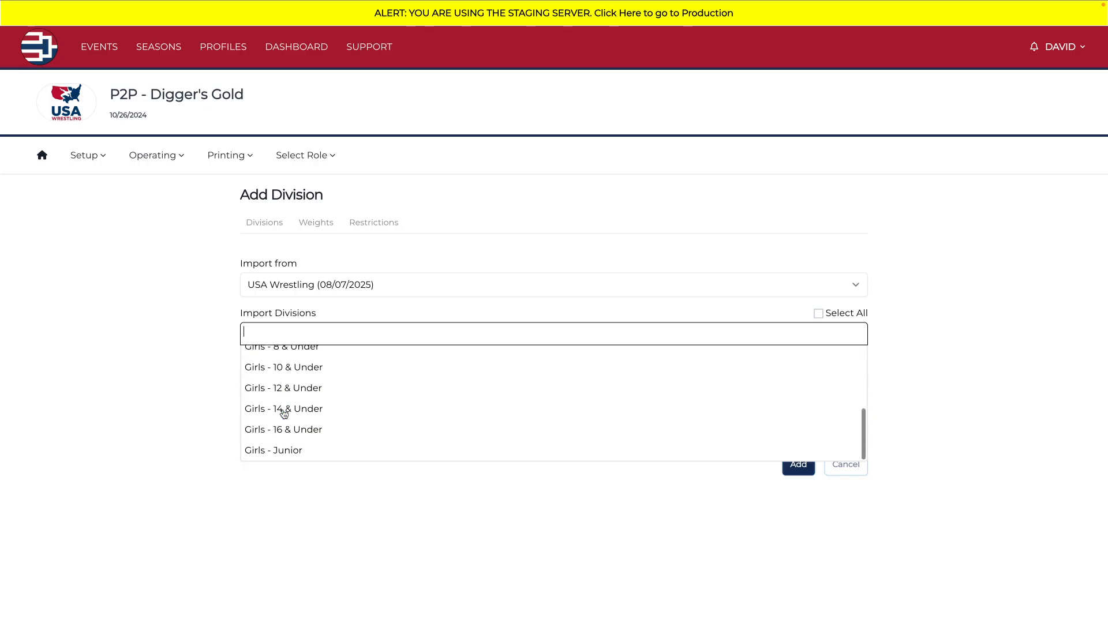
scroll(285, 411, "up", 6)
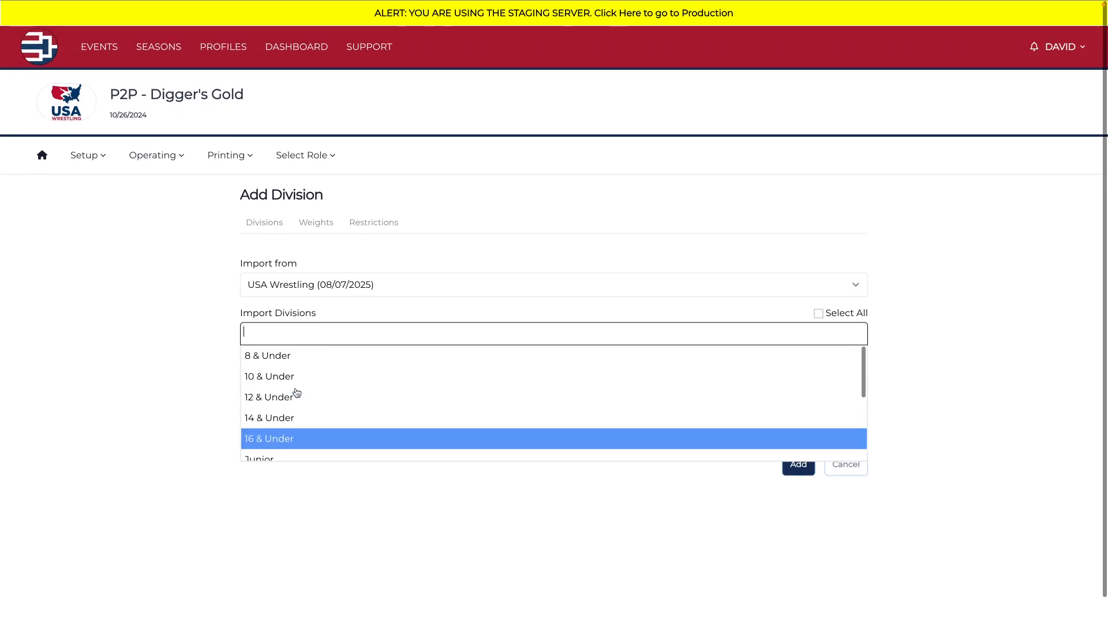
left_click(198, 354)
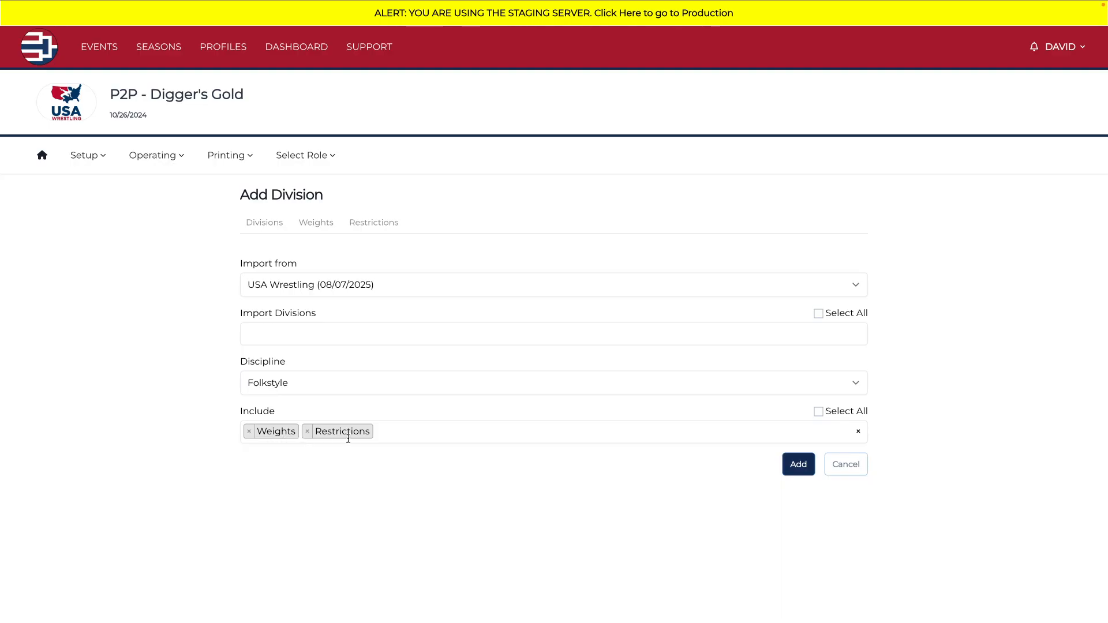
Step: Select the 8, 10, 12, 14 and 16 & Under divisions and the Junior division for import
left_click(297, 334)
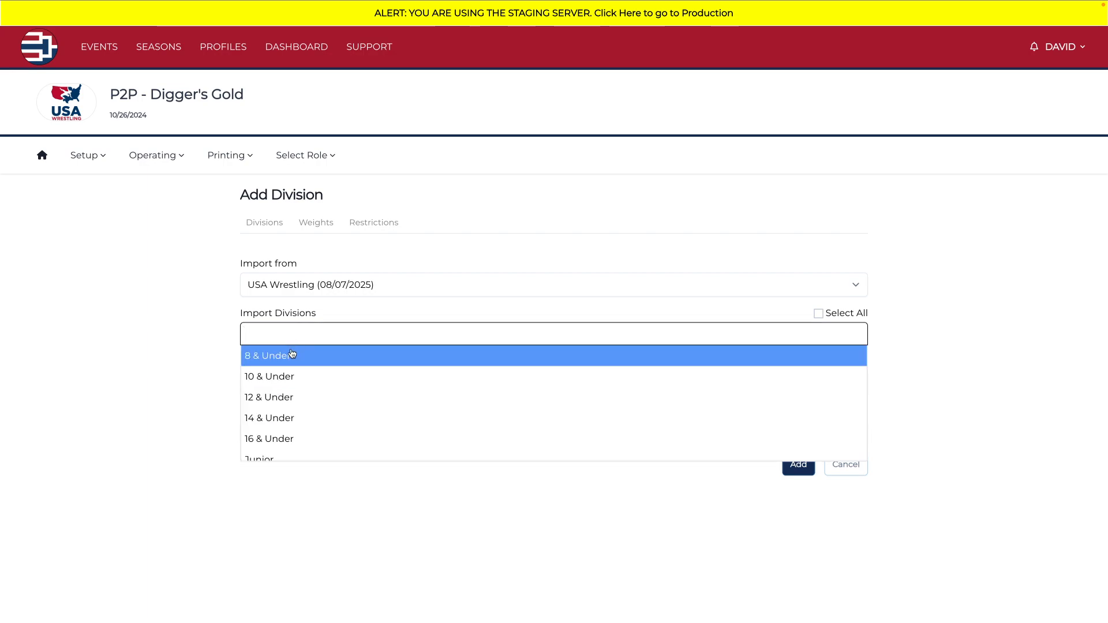
left_click(291, 357)
left_click(290, 379)
left_click(289, 399)
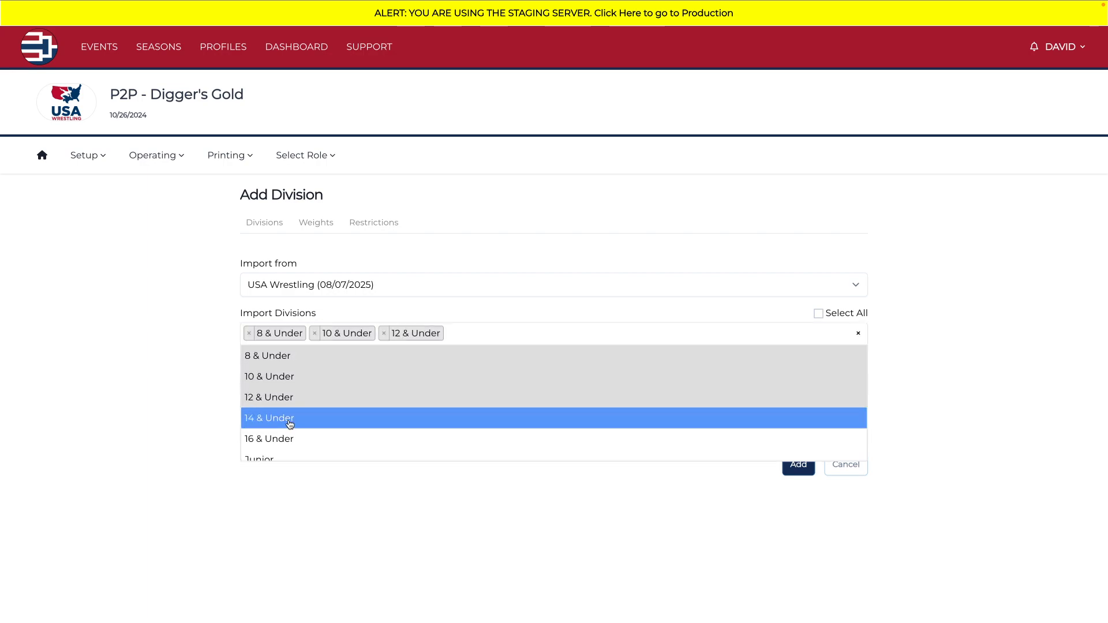
left_click(289, 420)
left_click(290, 437)
left_click(288, 459)
Step: Add the Girls divisions to the import: 8, 10, 12, 14 and 16 & Under, and Junior
scroll(291, 425, "down", 3)
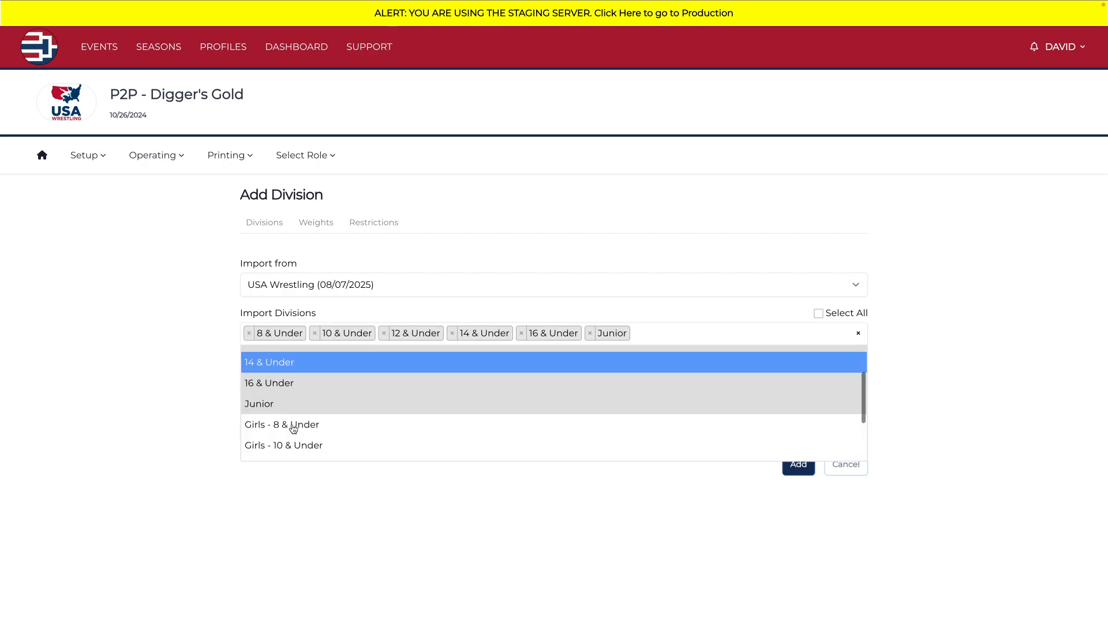
left_click(290, 356)
left_click(292, 375)
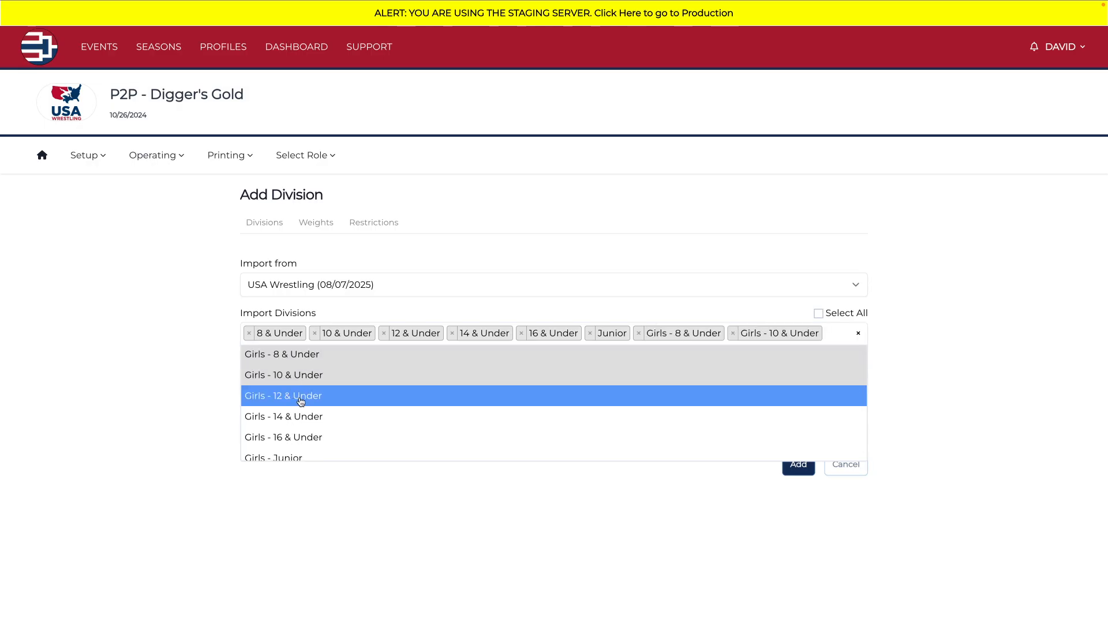
left_click(300, 421)
left_click(300, 418)
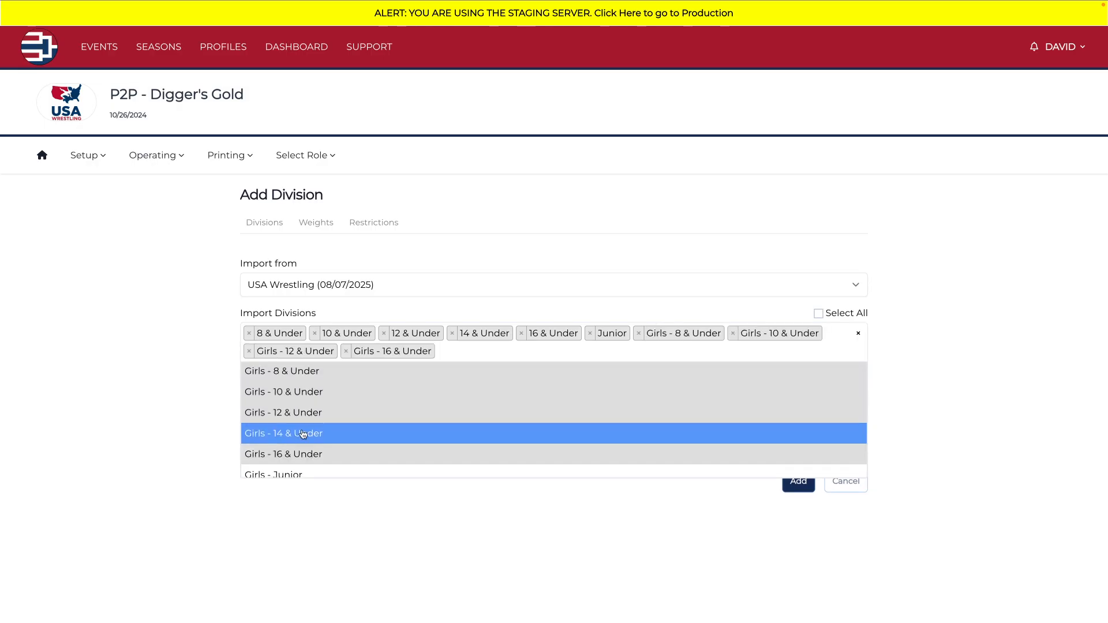
left_click(300, 455)
left_click(301, 472)
left_click(199, 413)
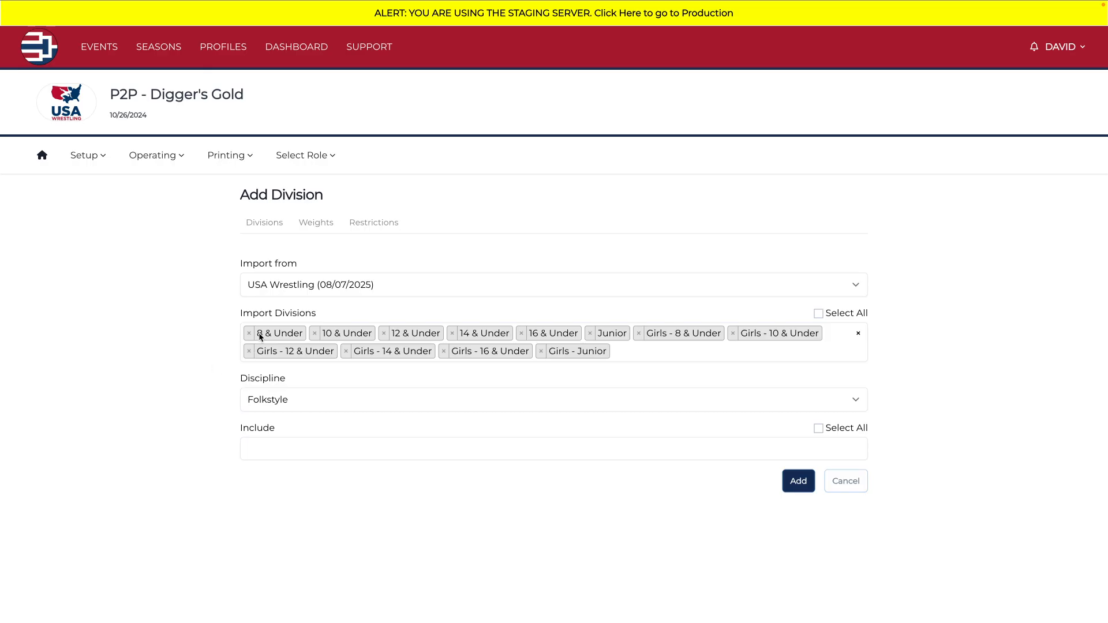
Step: Check which discipline options are available for the selected import divisions
left_click_drag(262, 336, 331, 338)
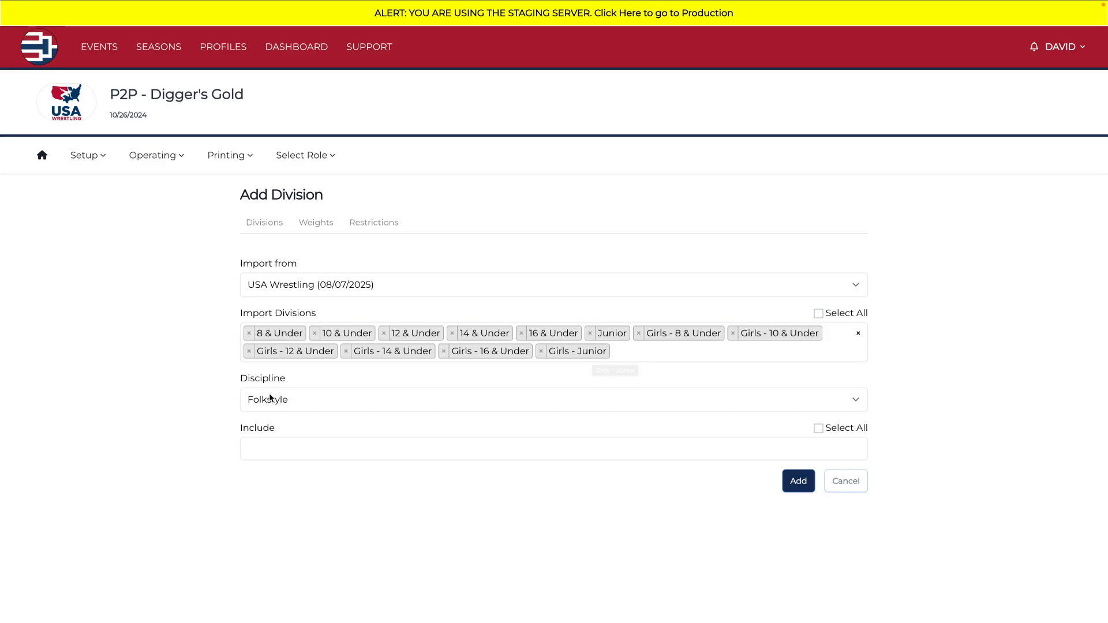
left_click(290, 409)
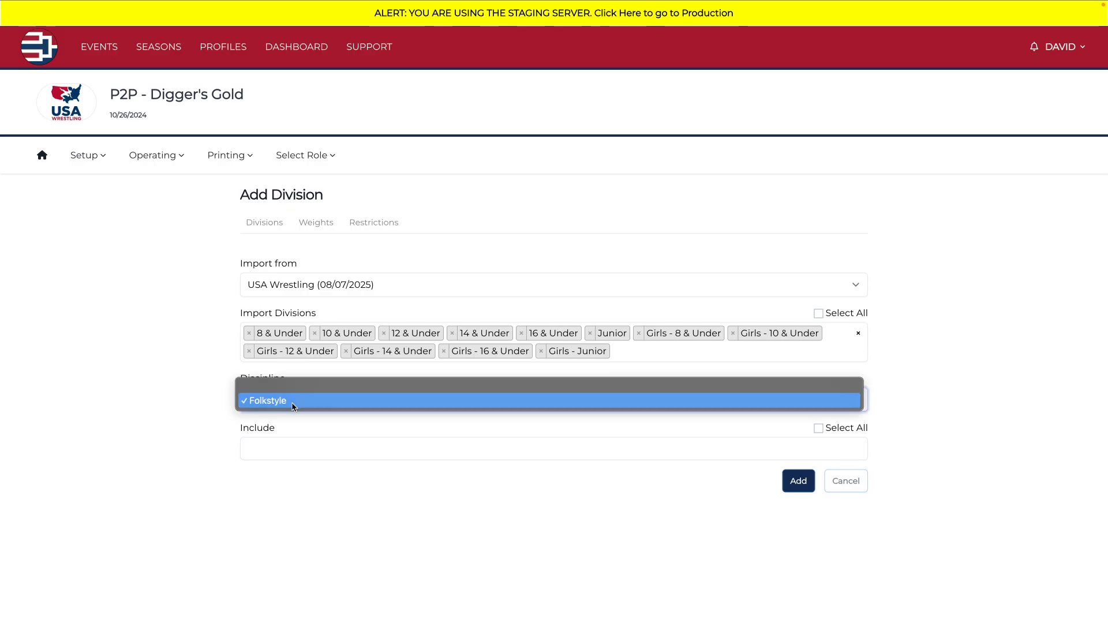
left_click(209, 412)
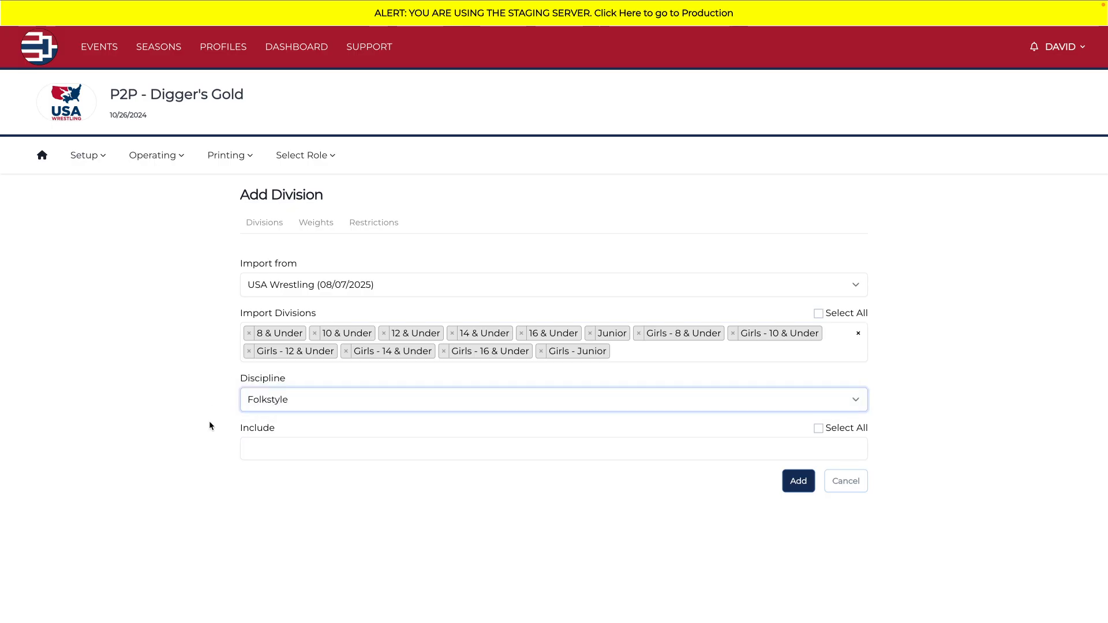
Step: Include Weights and Restrictions in the import and add the selected divisions to the event
left_click(289, 453)
left_click(287, 469)
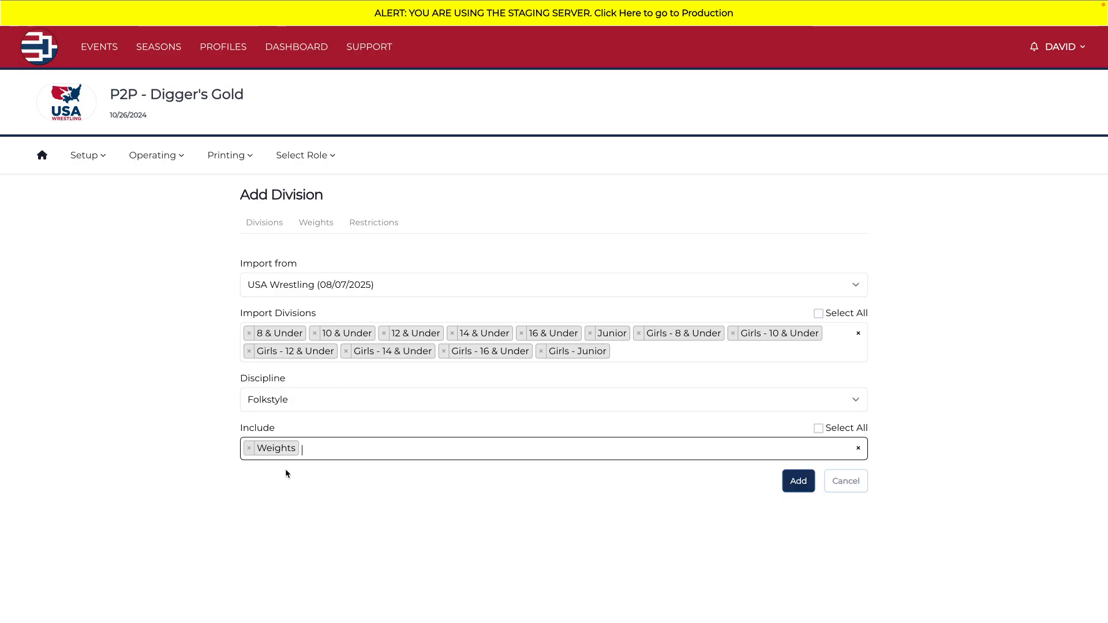
left_click(318, 449)
left_click(318, 489)
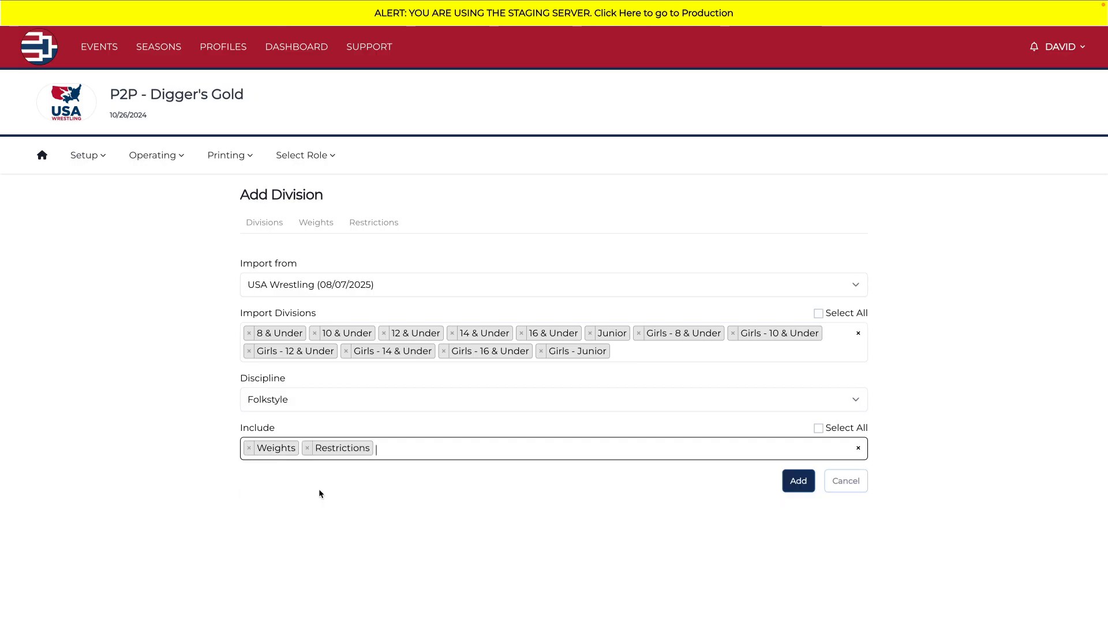
left_click(322, 495)
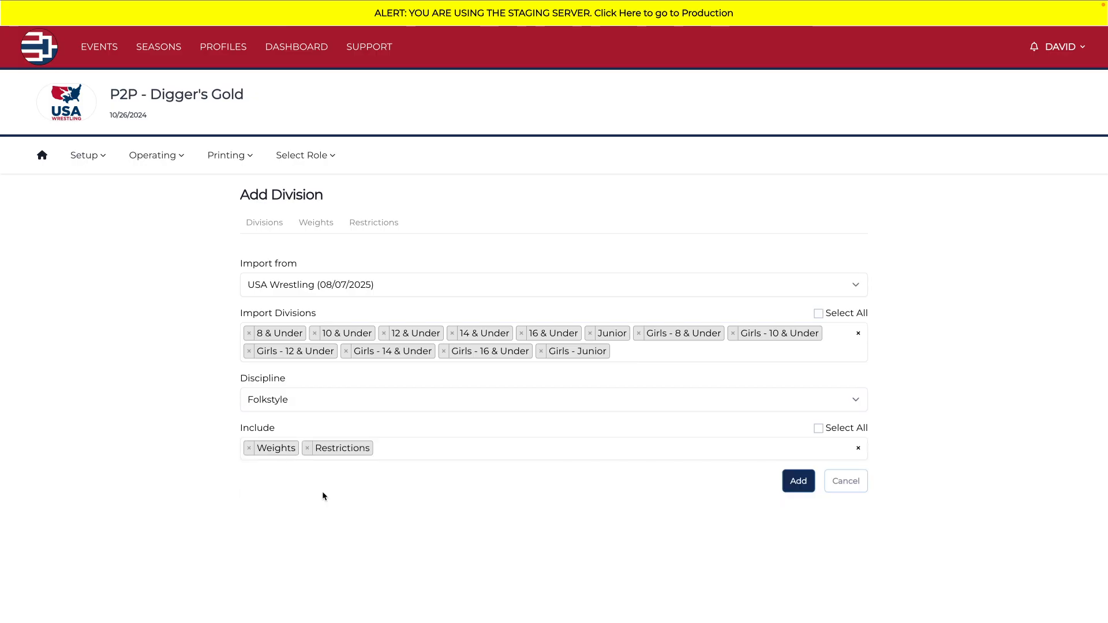
left_click(797, 481)
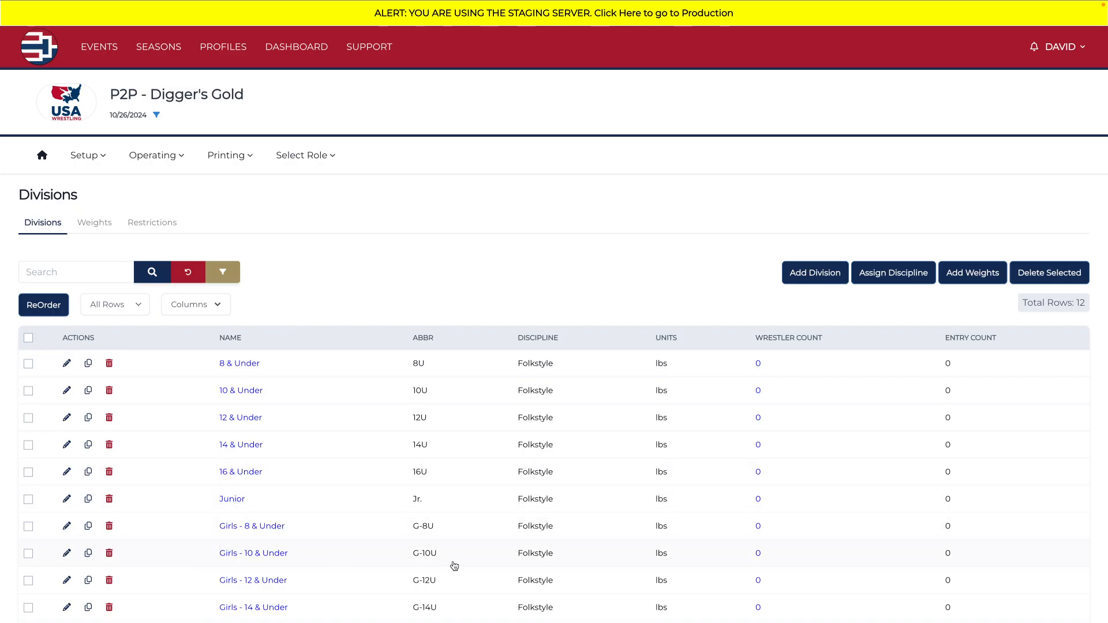
Step: Review the weights of the 8 & Under division and the birth-date and gender restrictions applied to each imported division
left_click(242, 365)
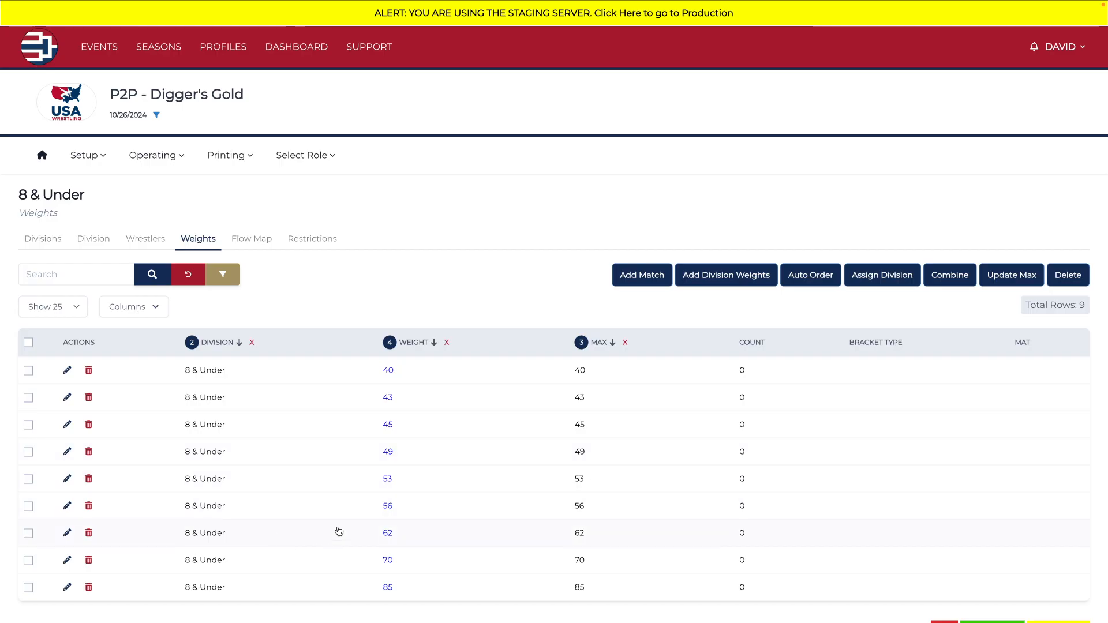
left_click(318, 239)
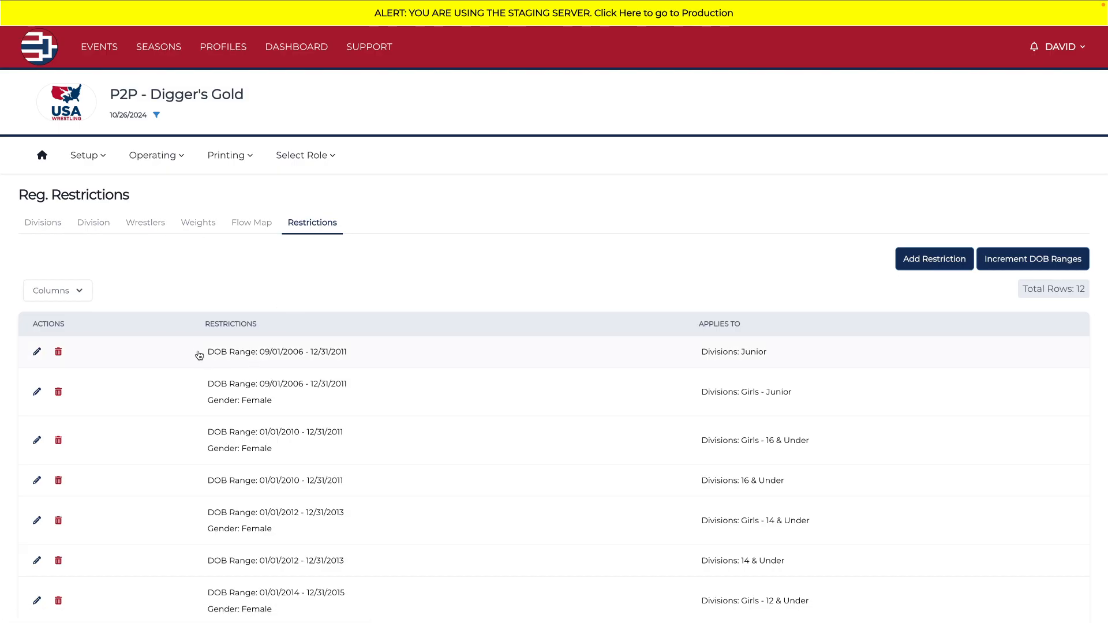
left_click_drag(198, 354, 396, 374)
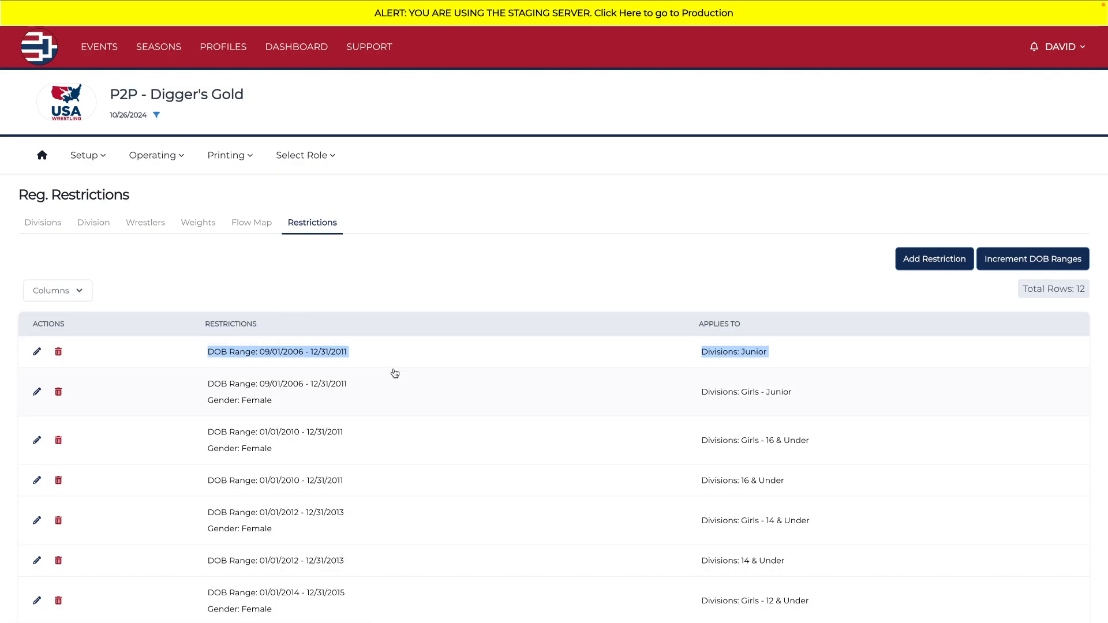
left_click(395, 354)
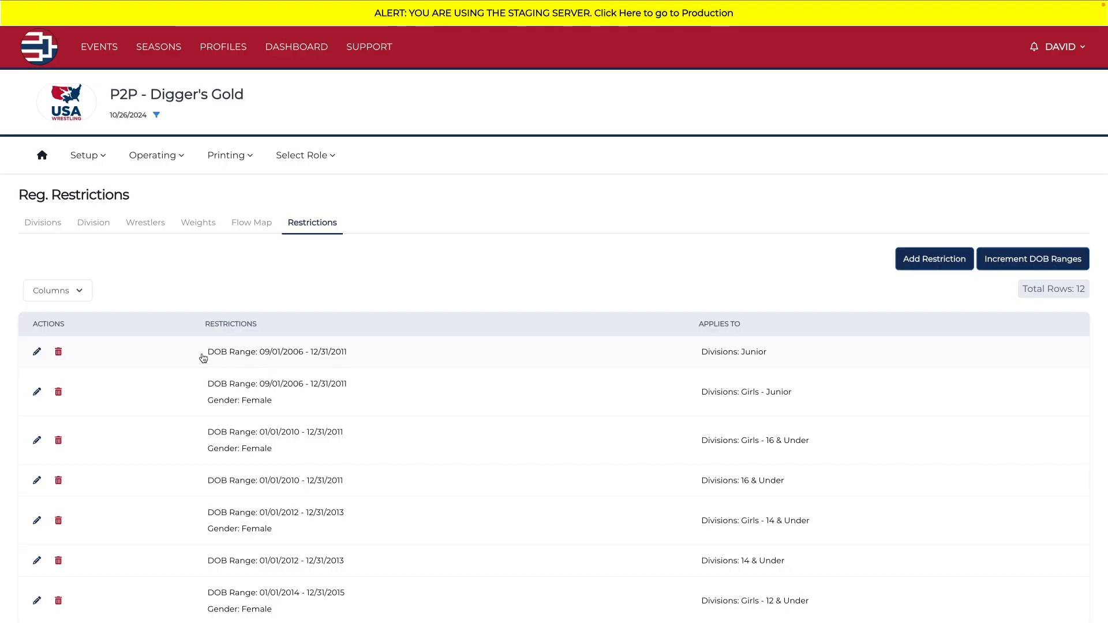
left_click_drag(205, 354, 346, 364)
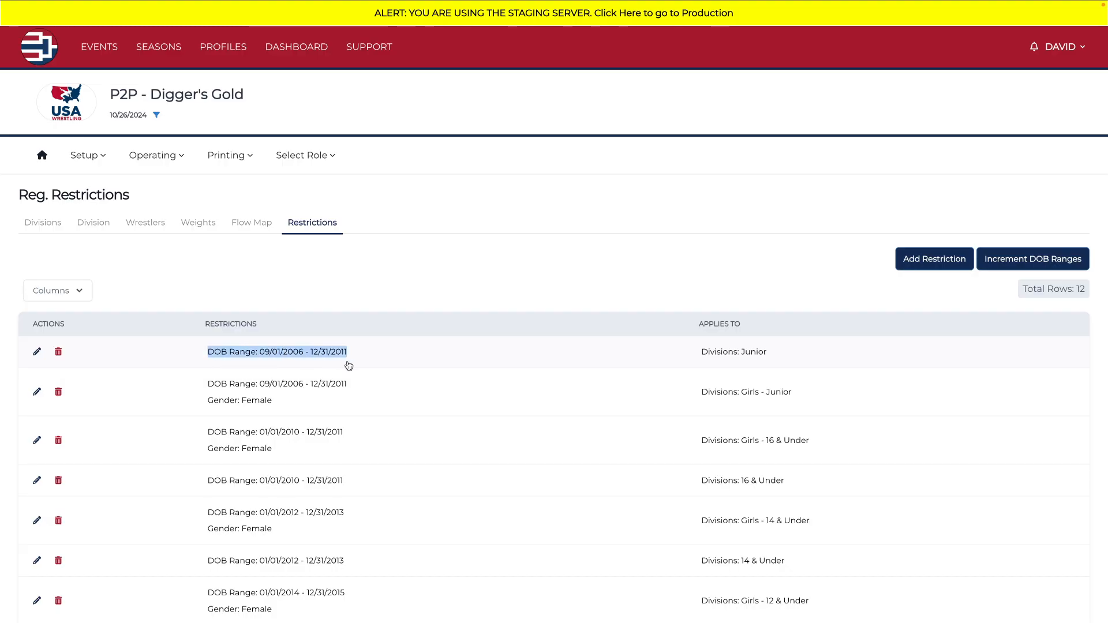
left_click(302, 363)
left_click_drag(689, 353, 788, 356)
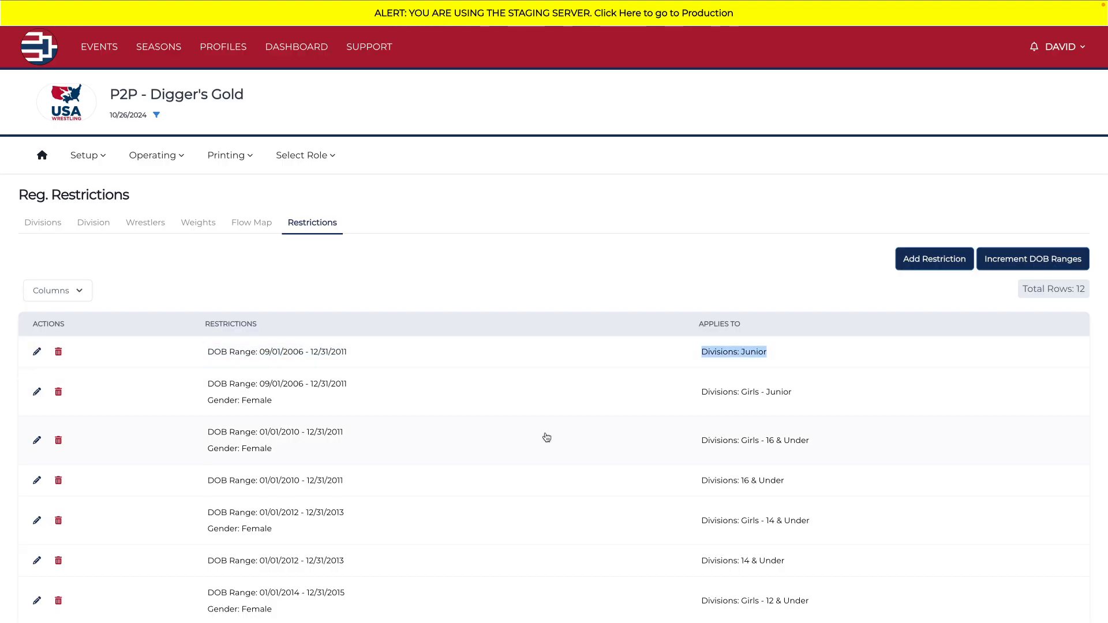
scroll(205, 450, "down", 4)
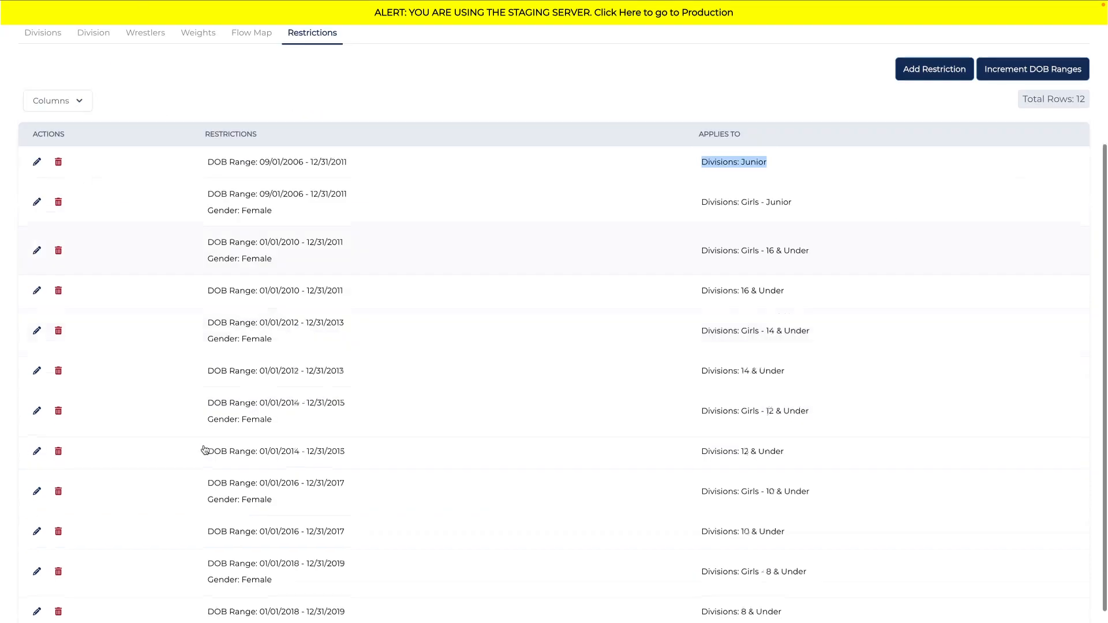
scroll(205, 450, "up", 4)
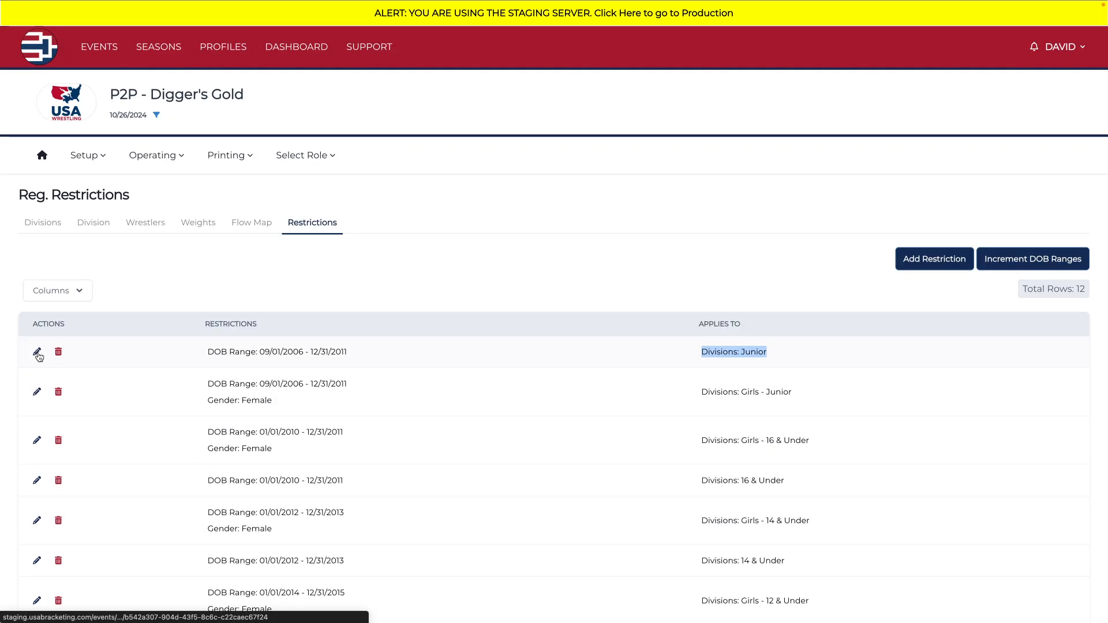
Step: Edit the Junior division's registration restriction and set the year of its Start DOB to 2005
left_click(37, 352)
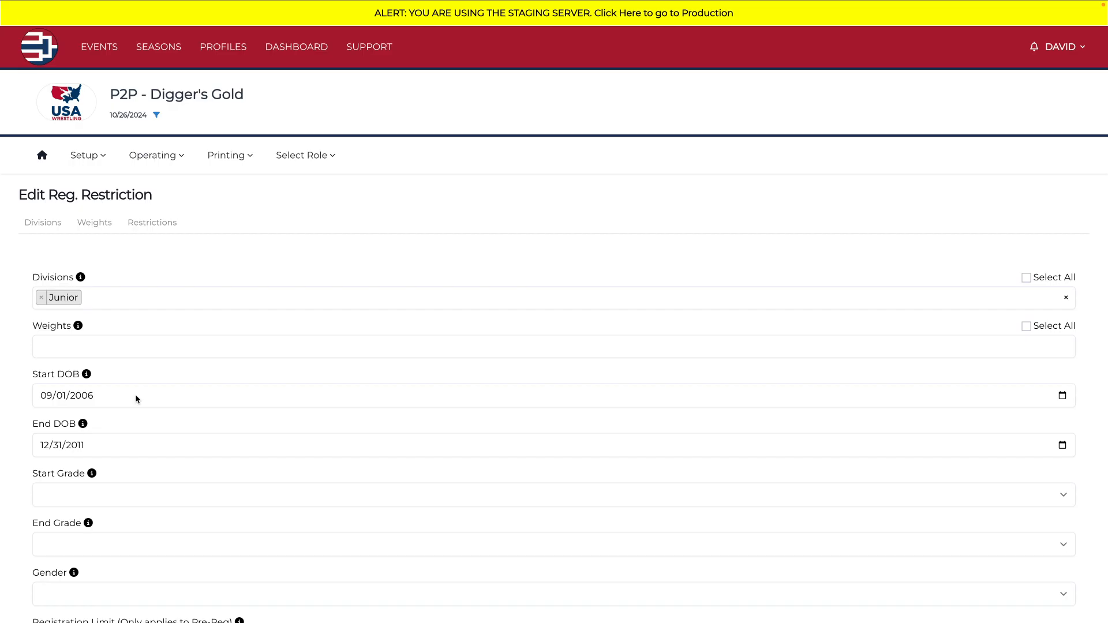
left_click(81, 397)
type("2005")
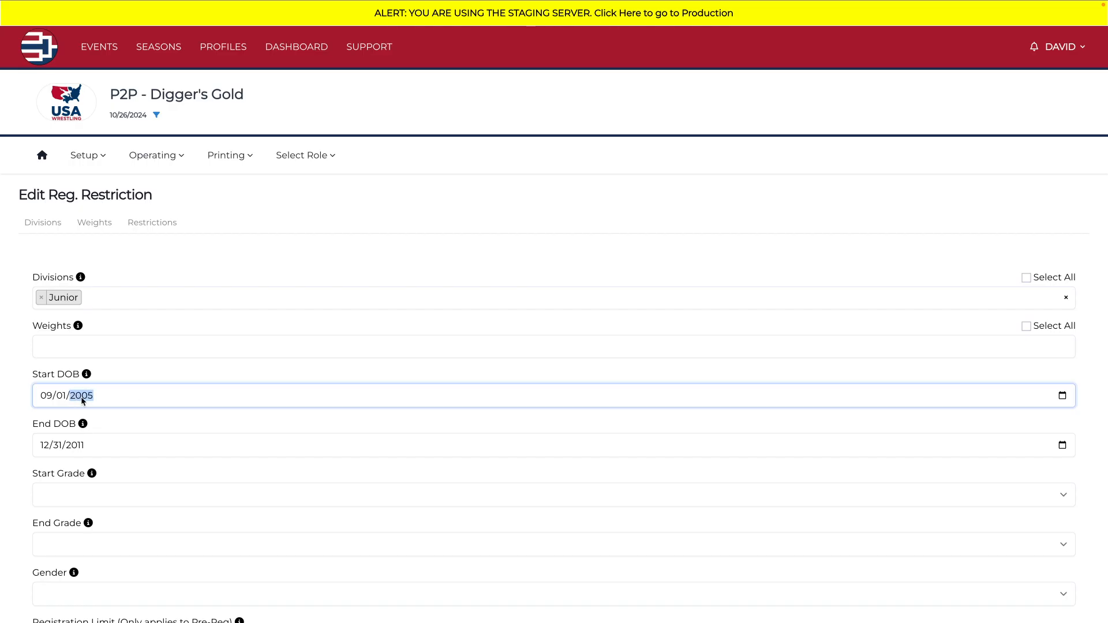
left_click(133, 414)
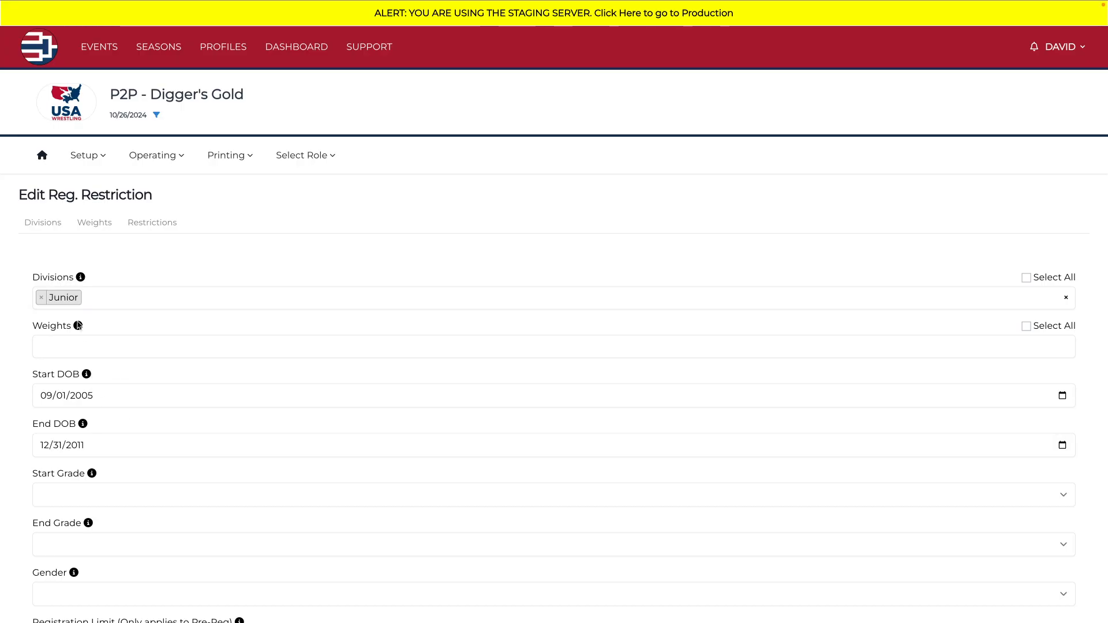
Step: Examine which options the Junior restriction offers for Divisions, Weights, Start Grade, End Grade and Gender
left_click(106, 301)
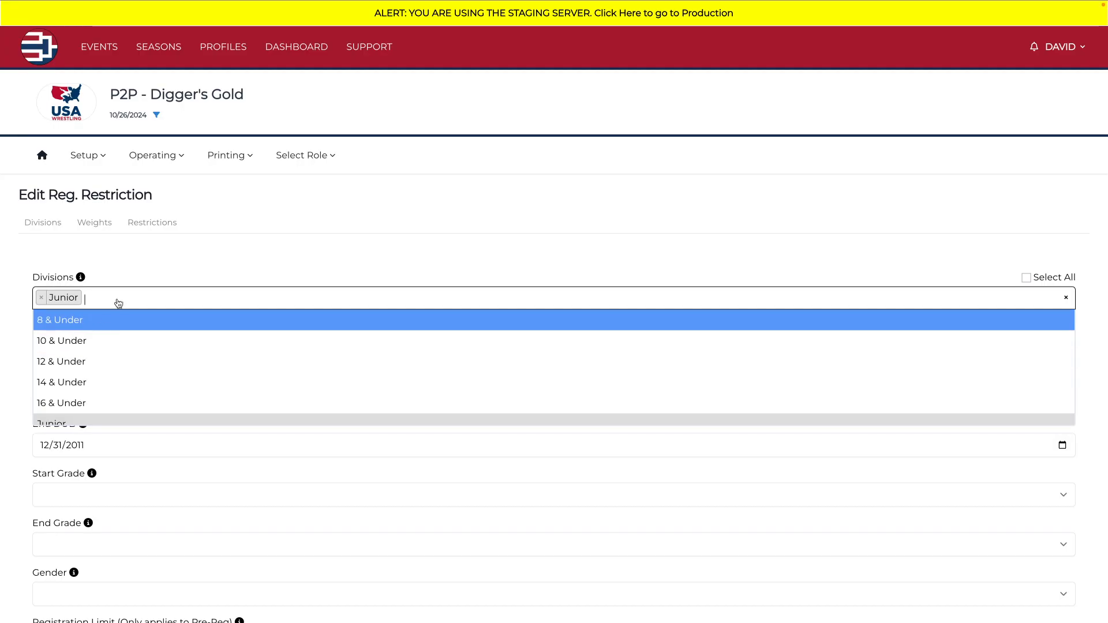
left_click(139, 272)
left_click(108, 346)
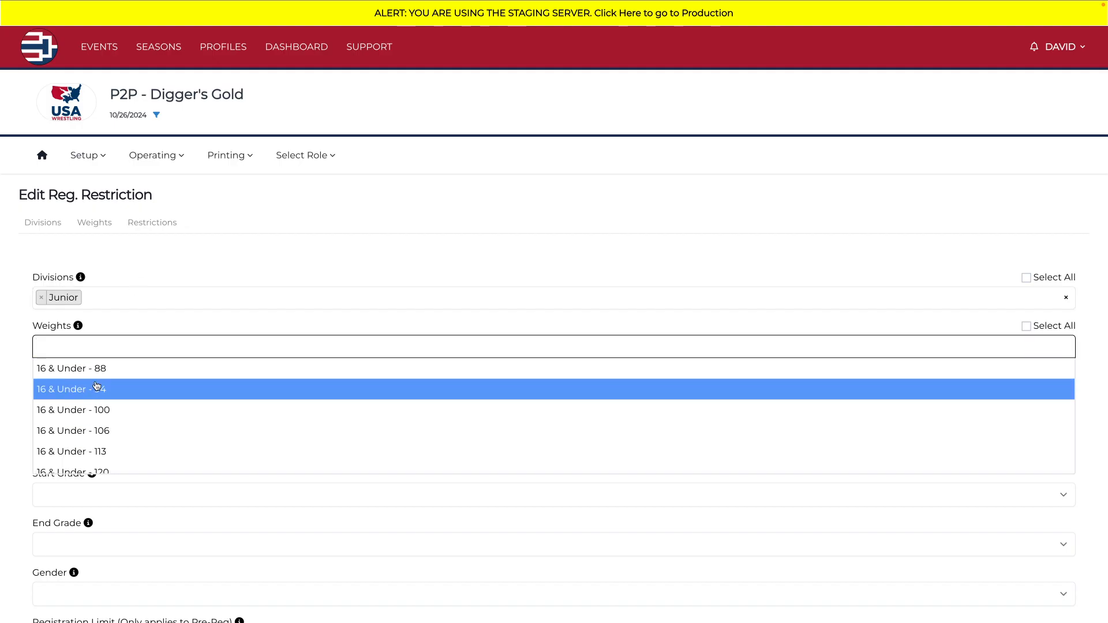
left_click(111, 330)
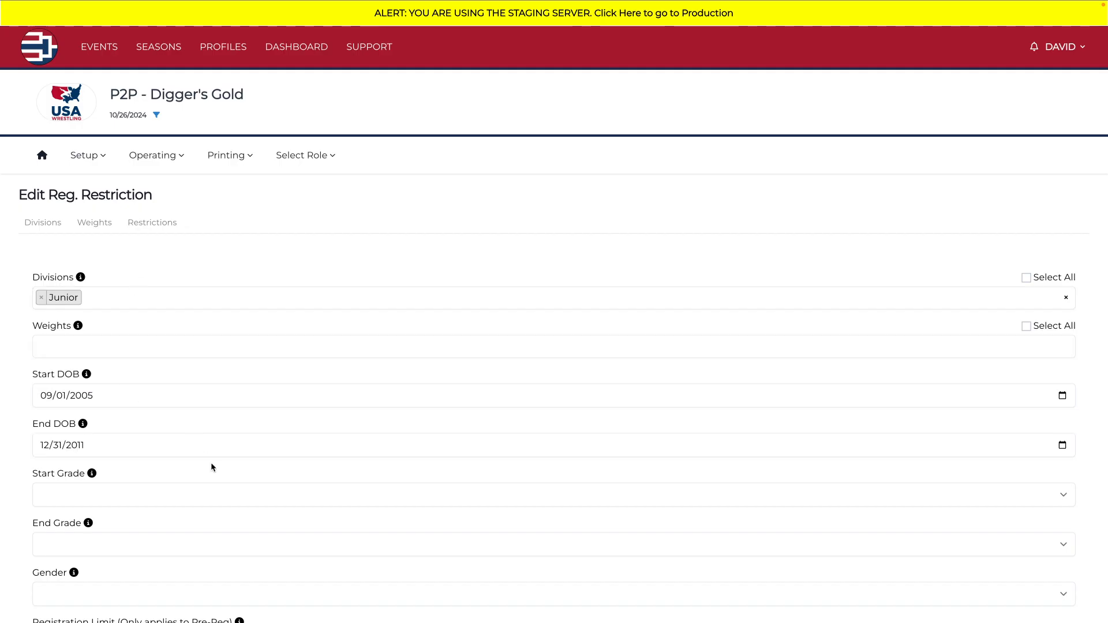
scroll(210, 463, "down", 3)
left_click(94, 345)
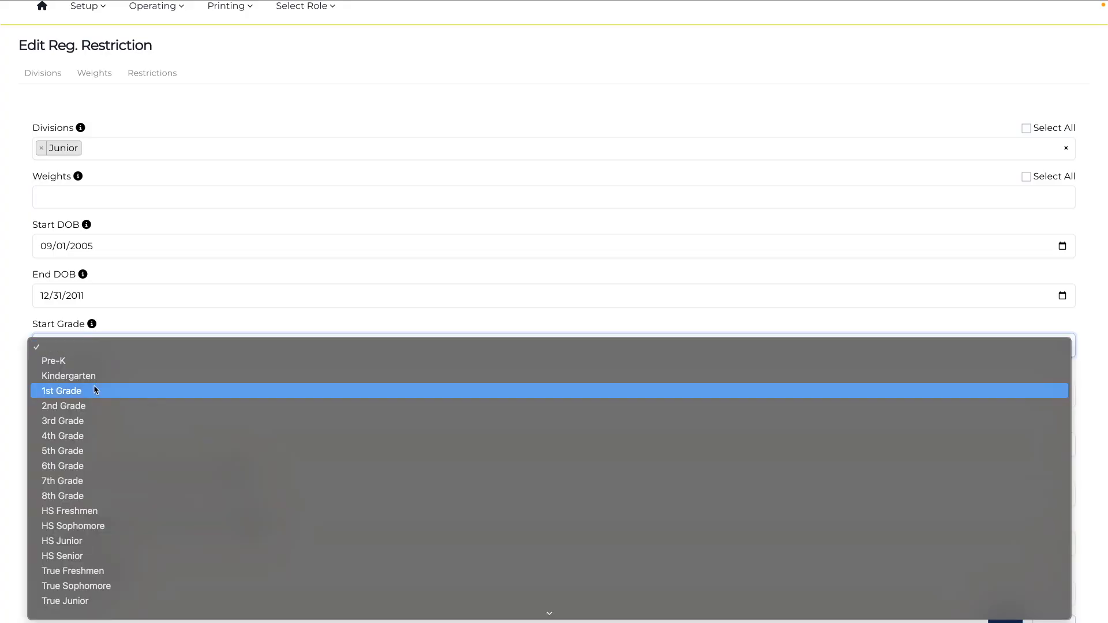
left_click(23, 342)
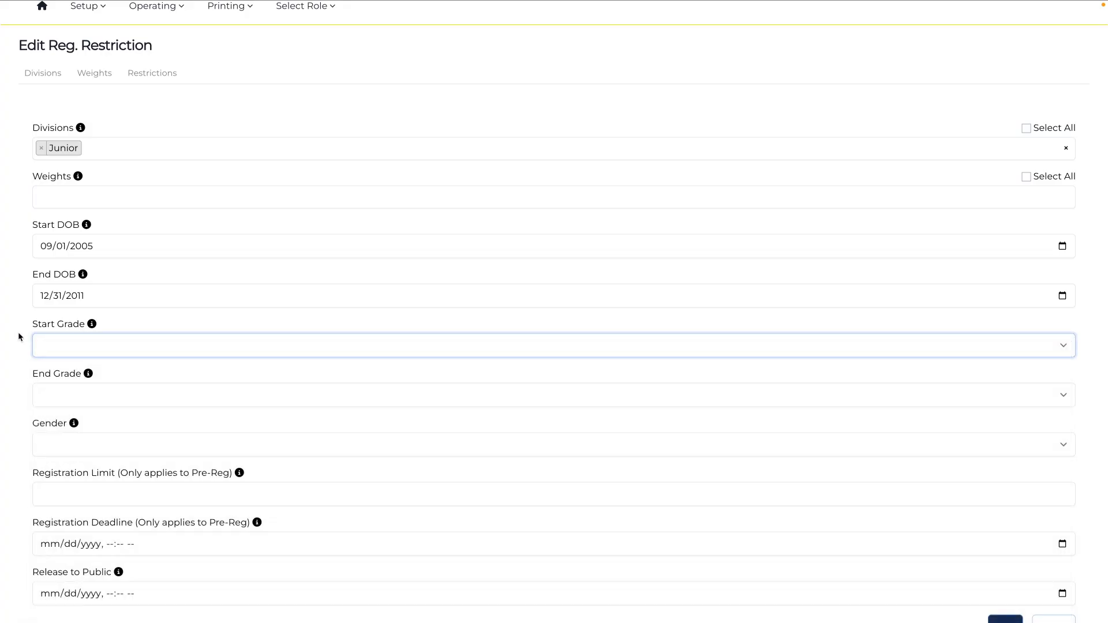
left_click(50, 394)
left_click(18, 379)
left_click(50, 447)
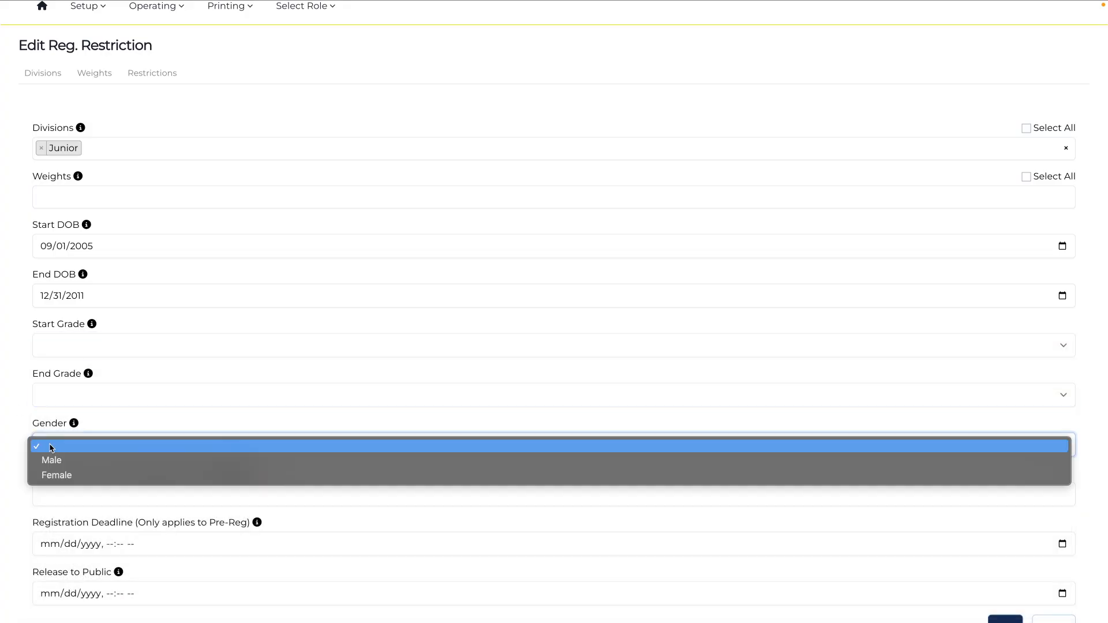
left_click(7, 453)
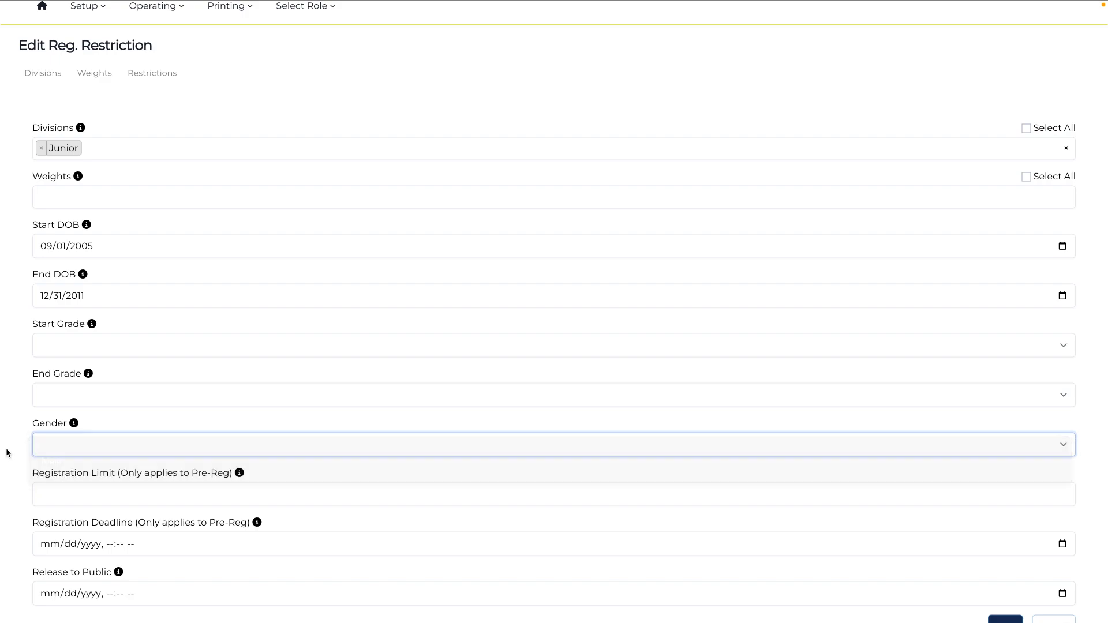
Step: Set the Junior restriction's Registration Limit to 50
scroll(28, 489, "down", 1)
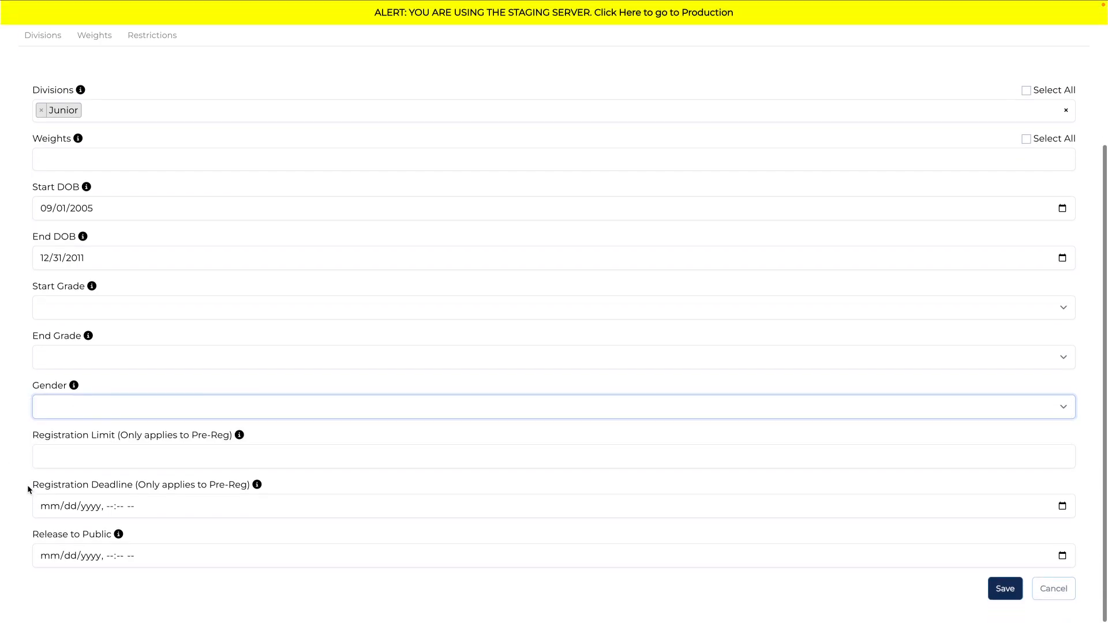
left_click_drag(31, 435, 184, 439)
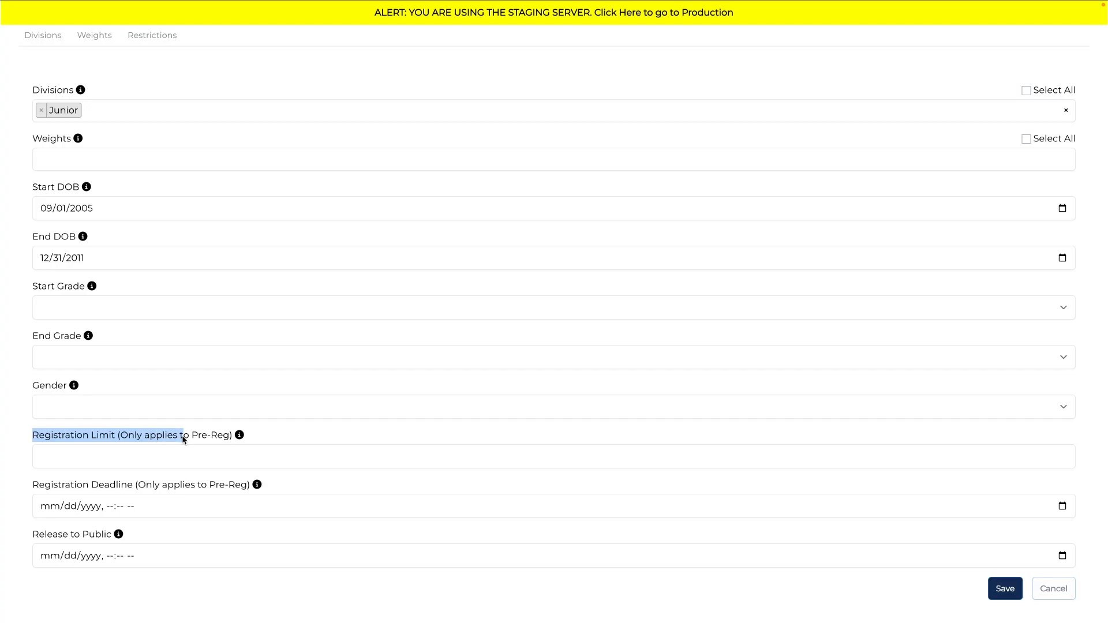
left_click(158, 457)
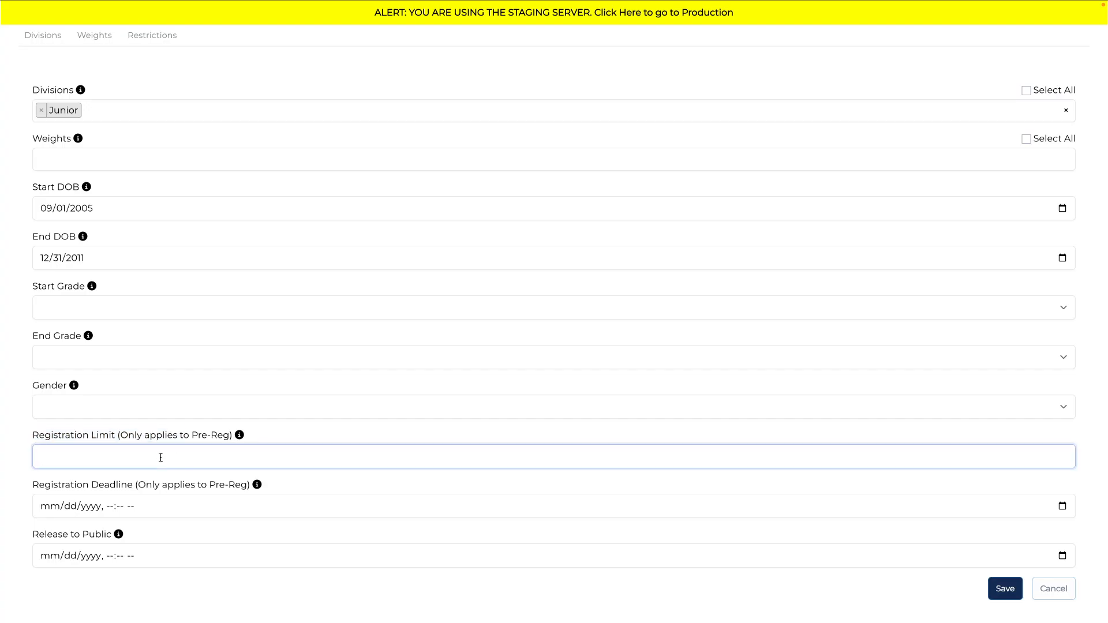
type("50")
Step: Review the Registration Deadline and Release to Public settings of the Junior restriction
left_click_drag(32, 481, 136, 492)
left_click_drag(31, 532, 107, 538)
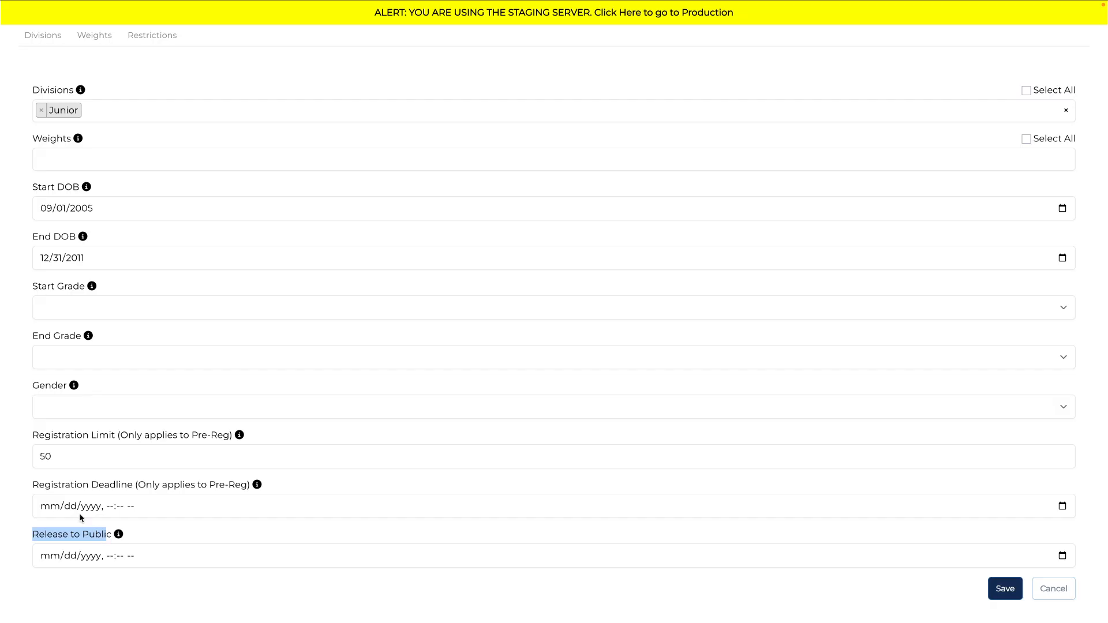
left_click_drag(33, 485, 143, 490)
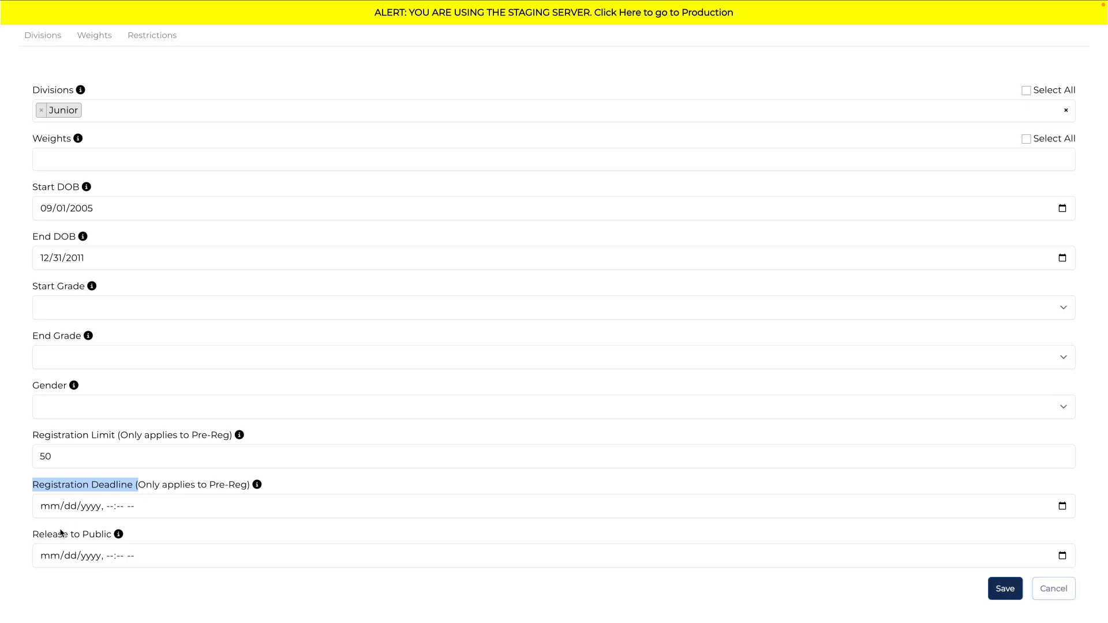
left_click_drag(35, 537, 107, 546)
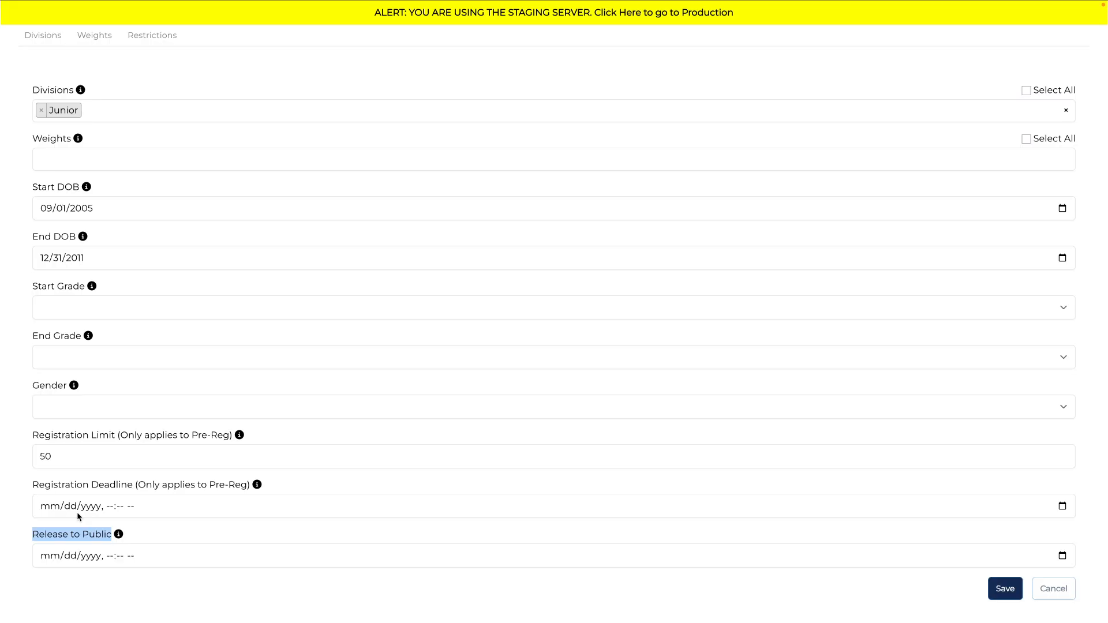
left_click(141, 520)
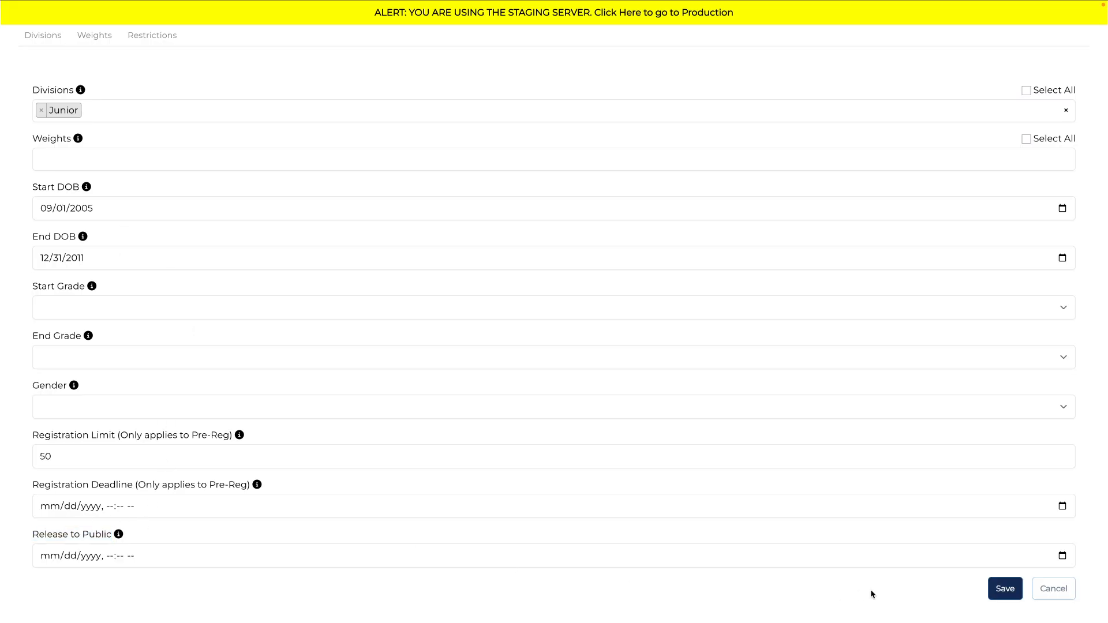
Step: Set the year of the Junior restriction's Start DOB to 2006 and save the restriction
left_click(91, 209)
type("2006")
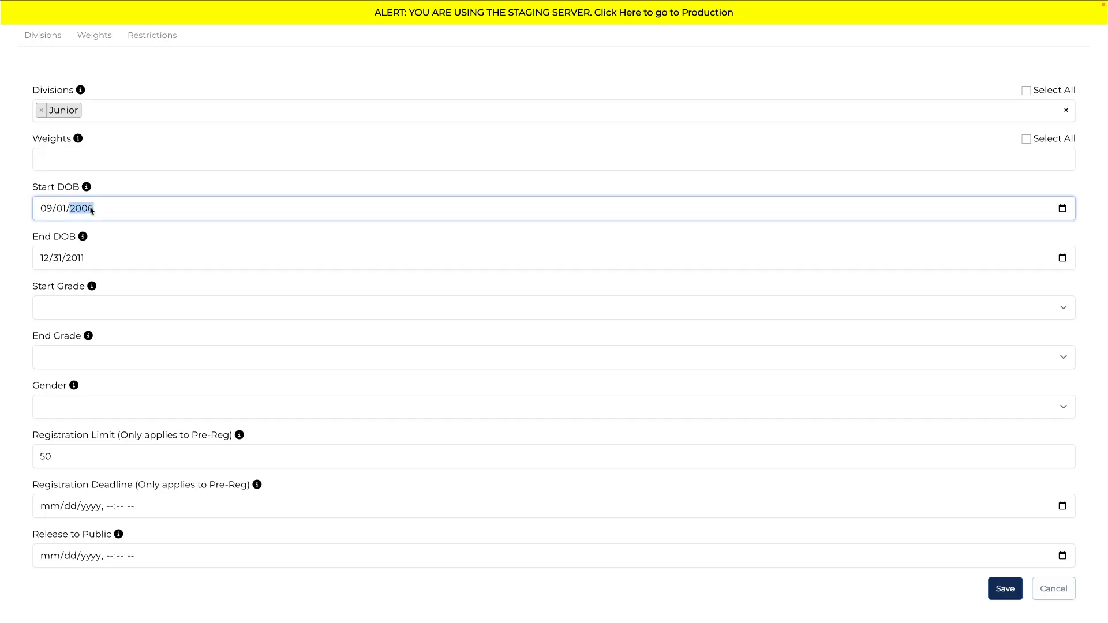
key("Return")
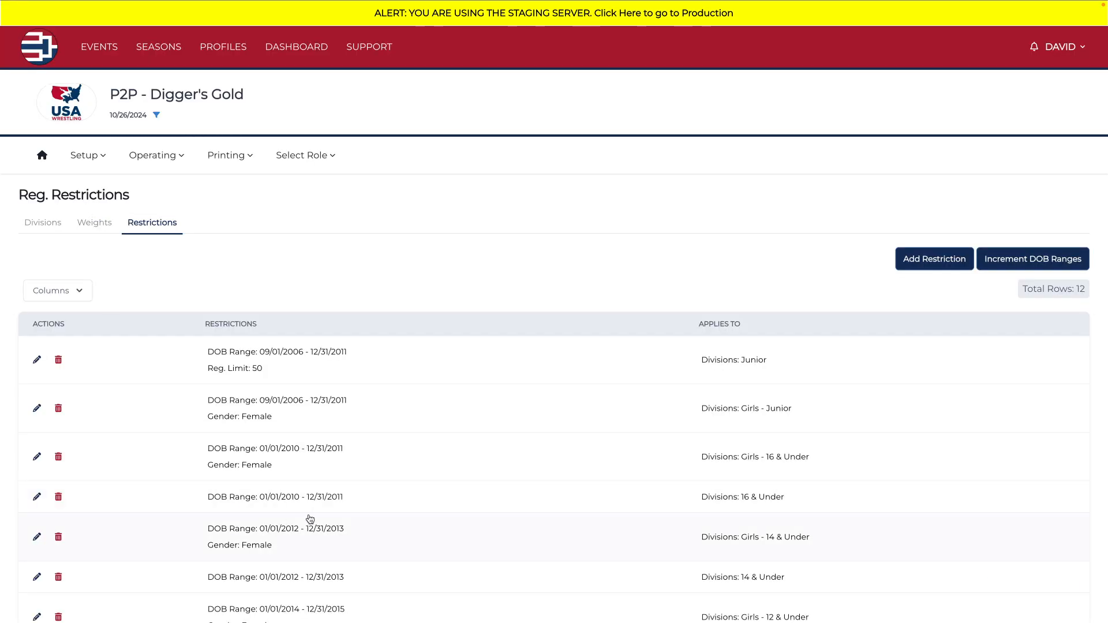
Step: Edit the Junior restriction again, clear its Registration Limit and save it
left_click_drag(265, 374, 195, 373)
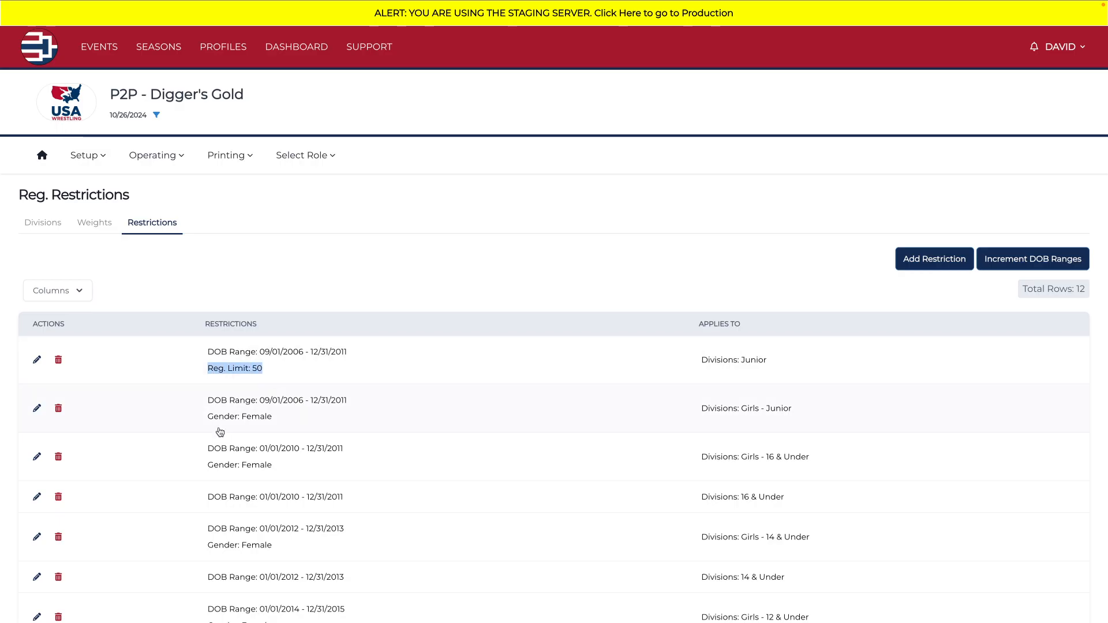
left_click(36, 360)
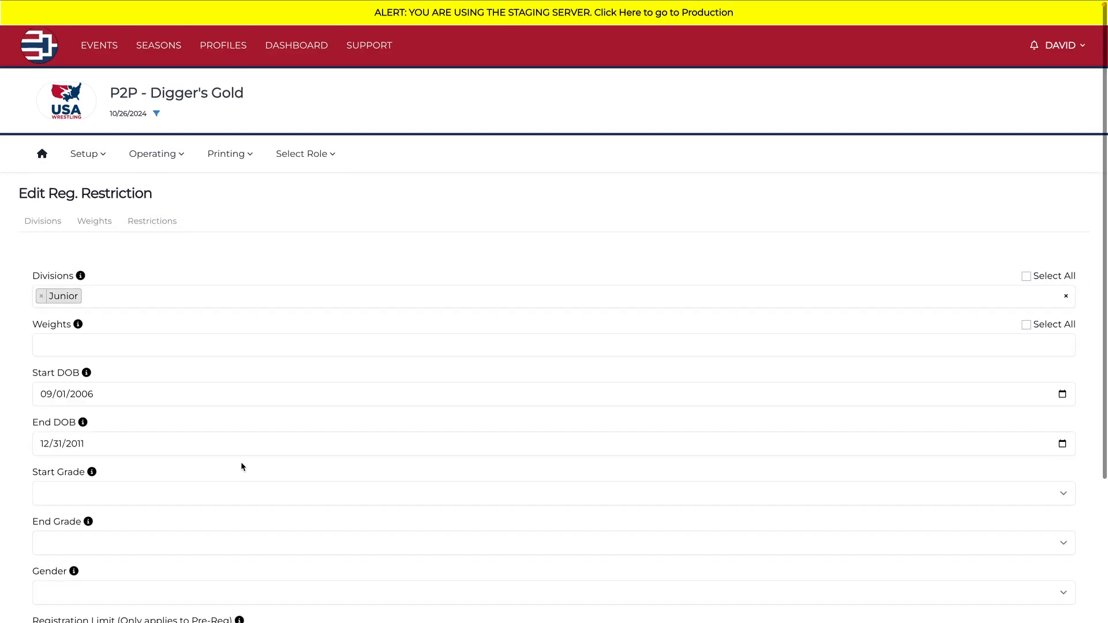
scroll(241, 461, "down", 3)
left_click(115, 457)
key("ctrl+a")
key("BackSpace")
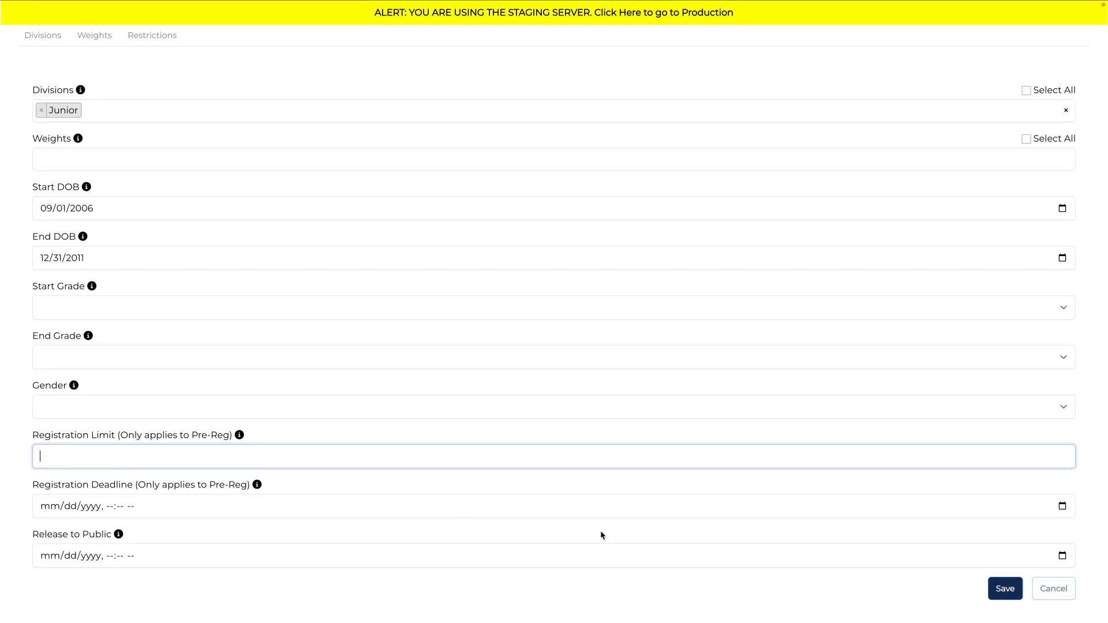
left_click(1006, 589)
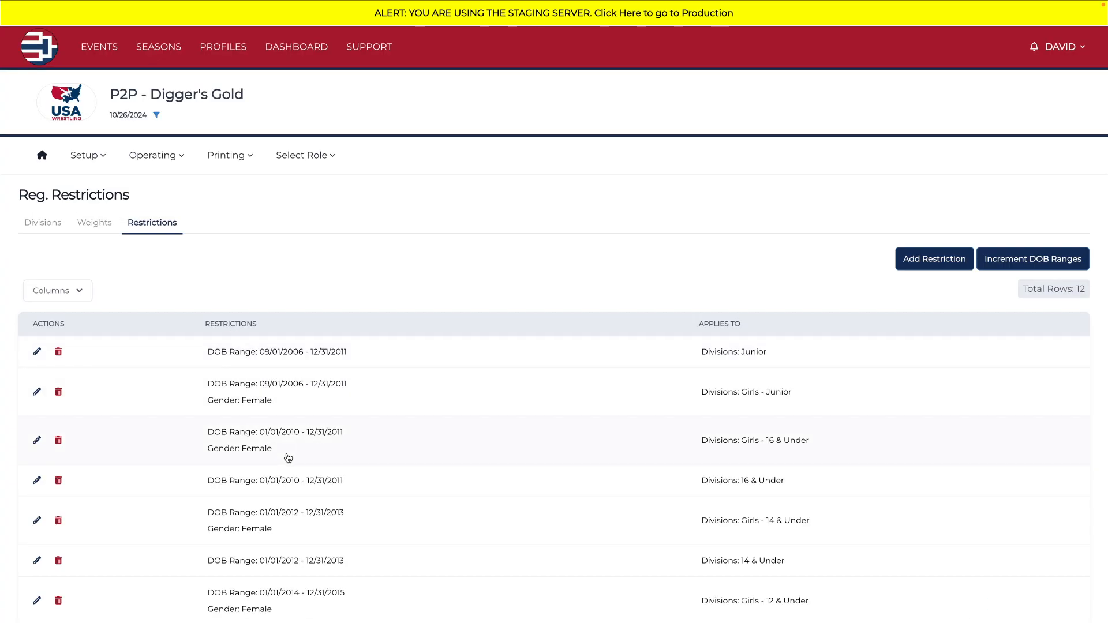
Step: Review the restrictions applied to the Junior, Girls - Junior and Girls - 16 & Under divisions
left_click_drag(203, 349, 801, 364)
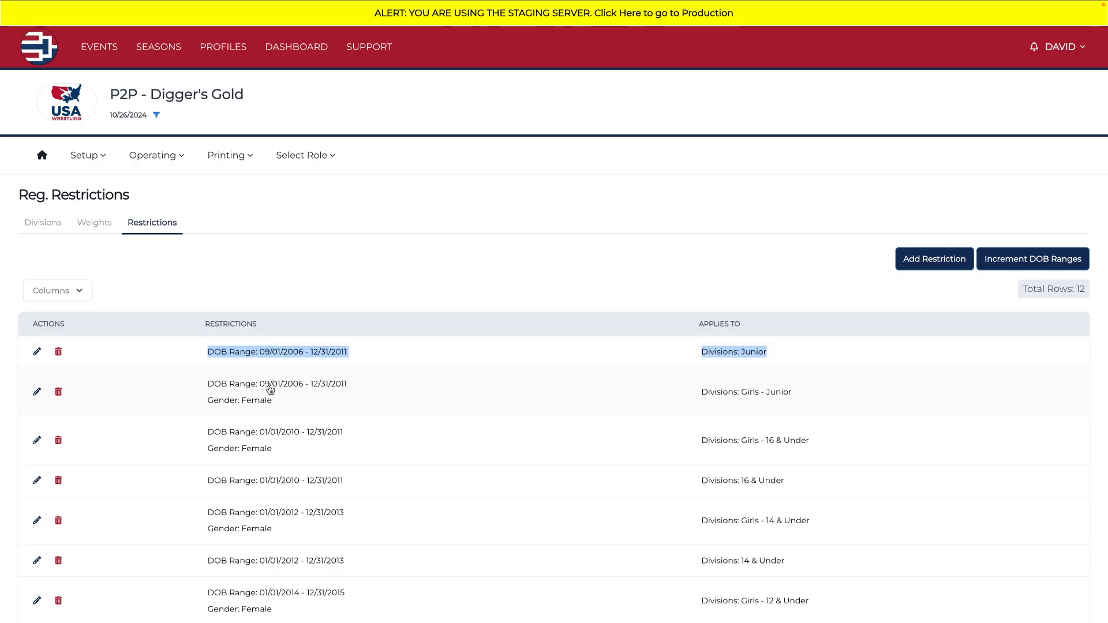
left_click_drag(204, 382, 853, 414)
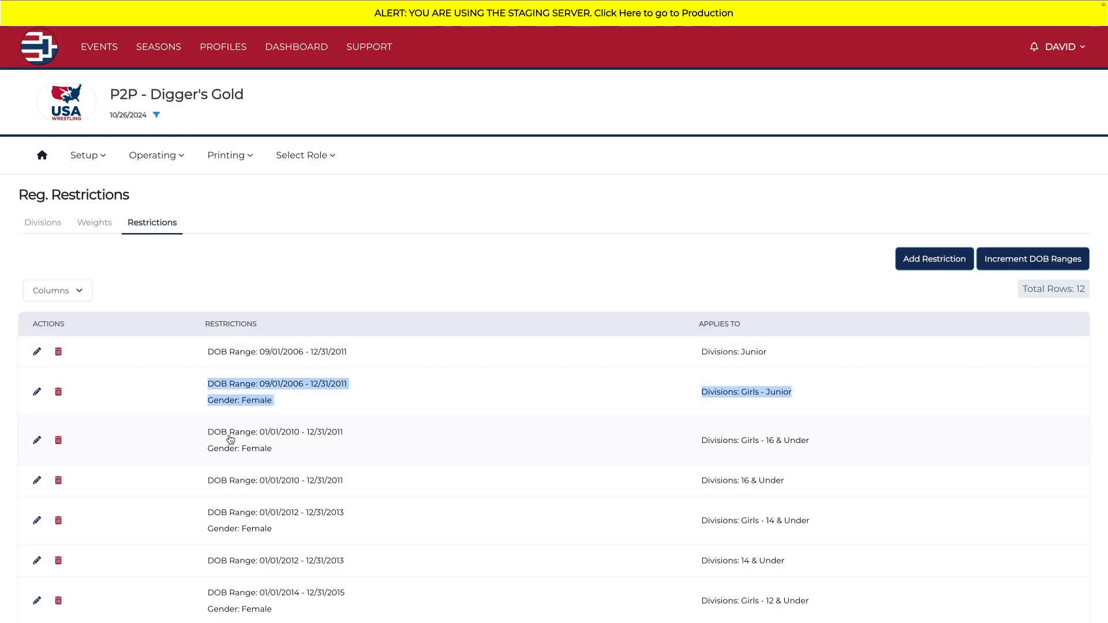
left_click_drag(149, 445, 846, 456)
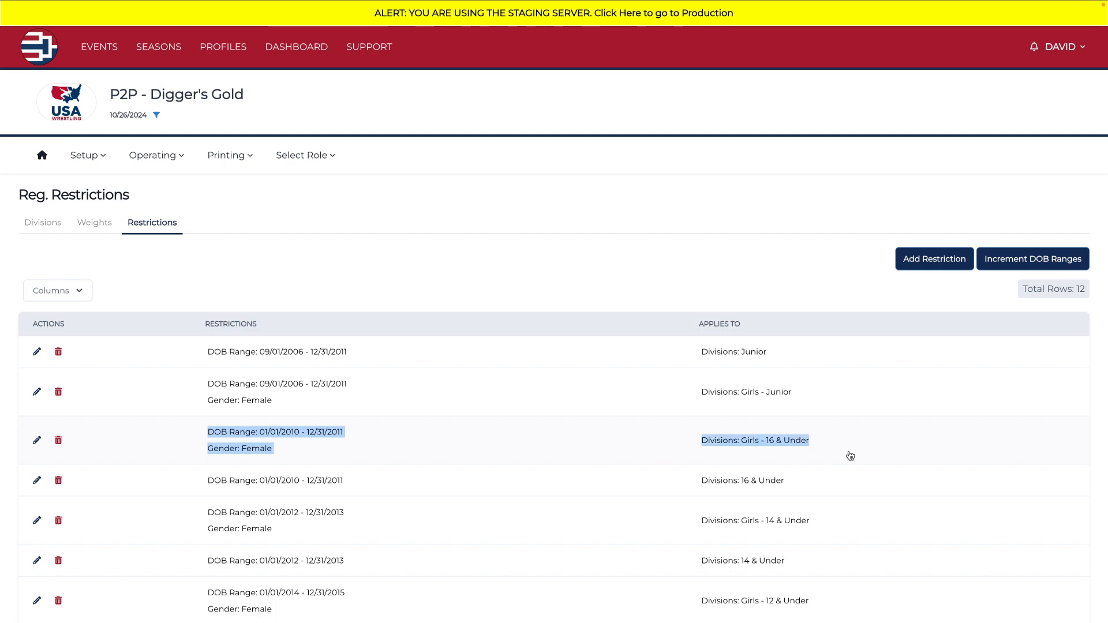
left_click(454, 473)
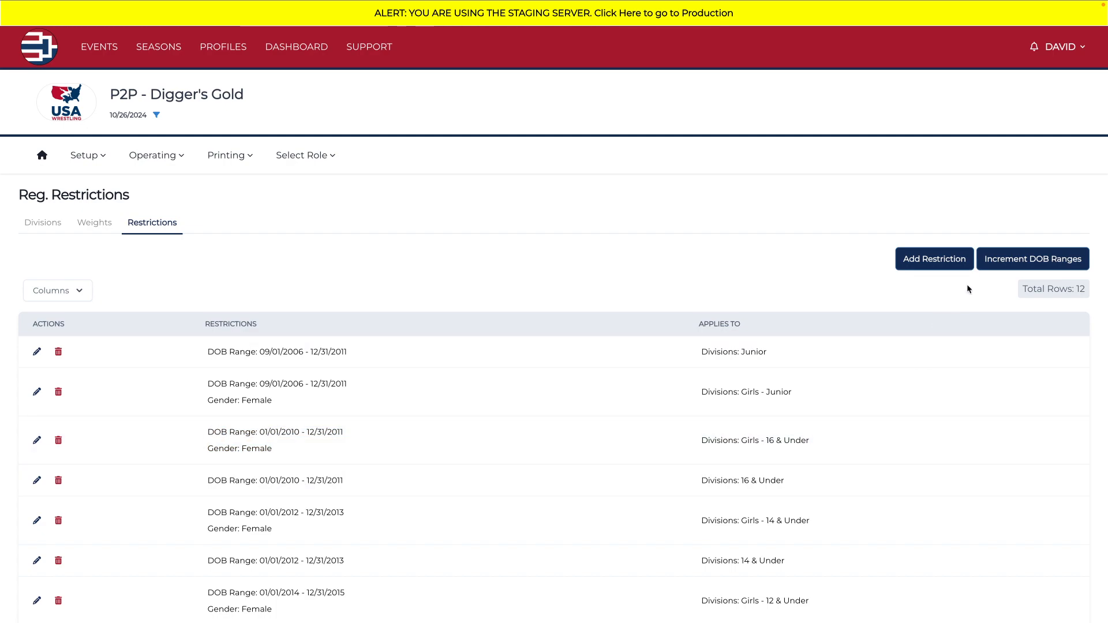
Step: Start a new registration restriction and apply it to all divisions
left_click(941, 261)
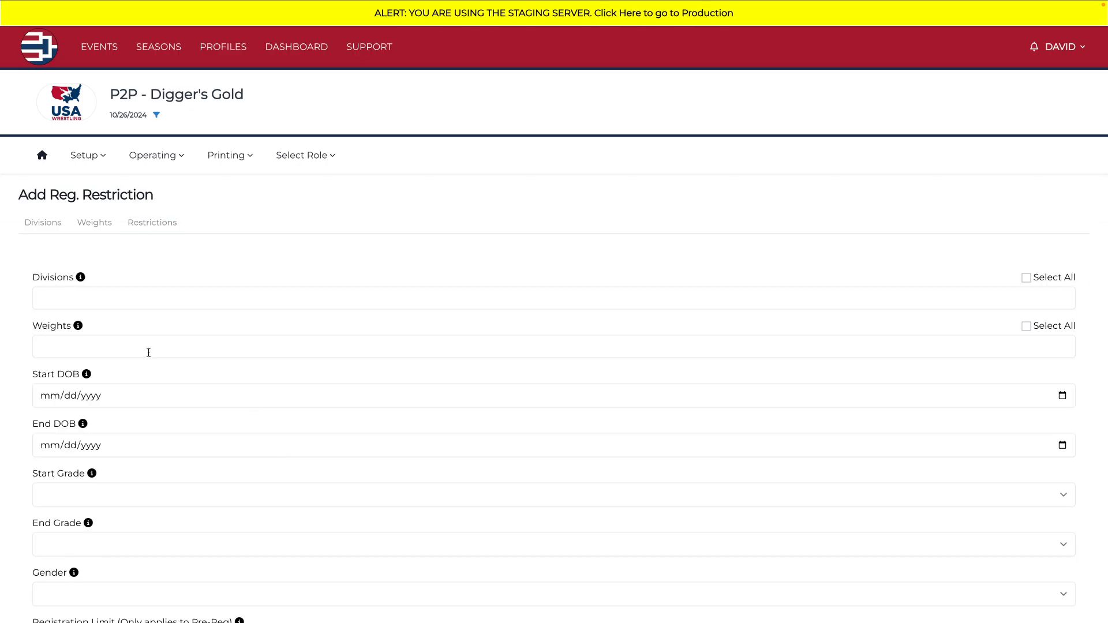
left_click(122, 298)
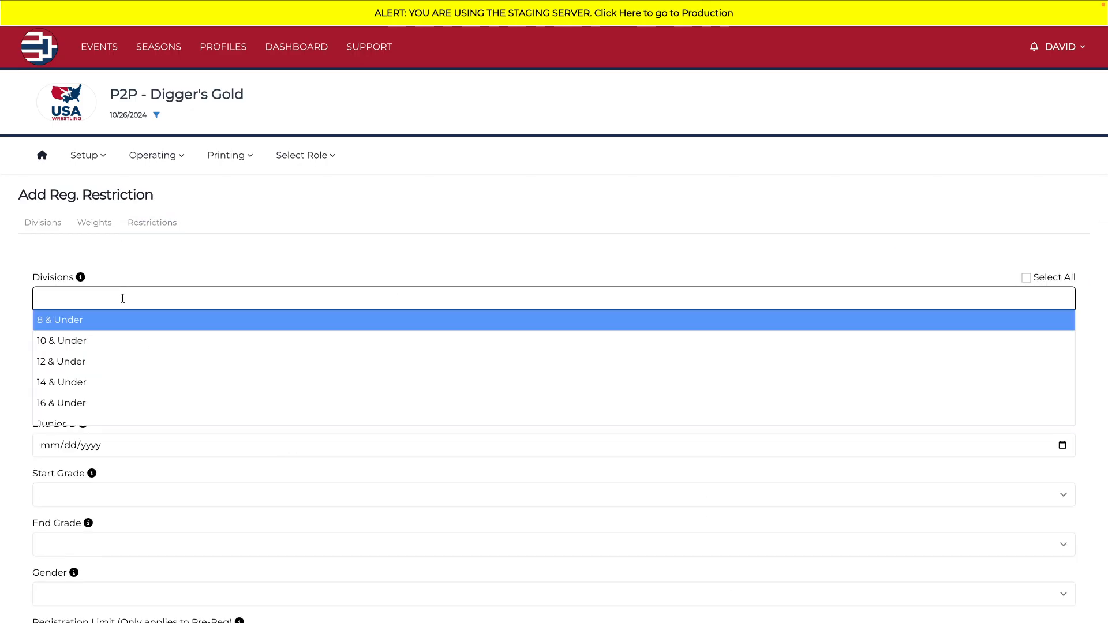
left_click(1049, 279)
scroll(506, 456, "down", 3)
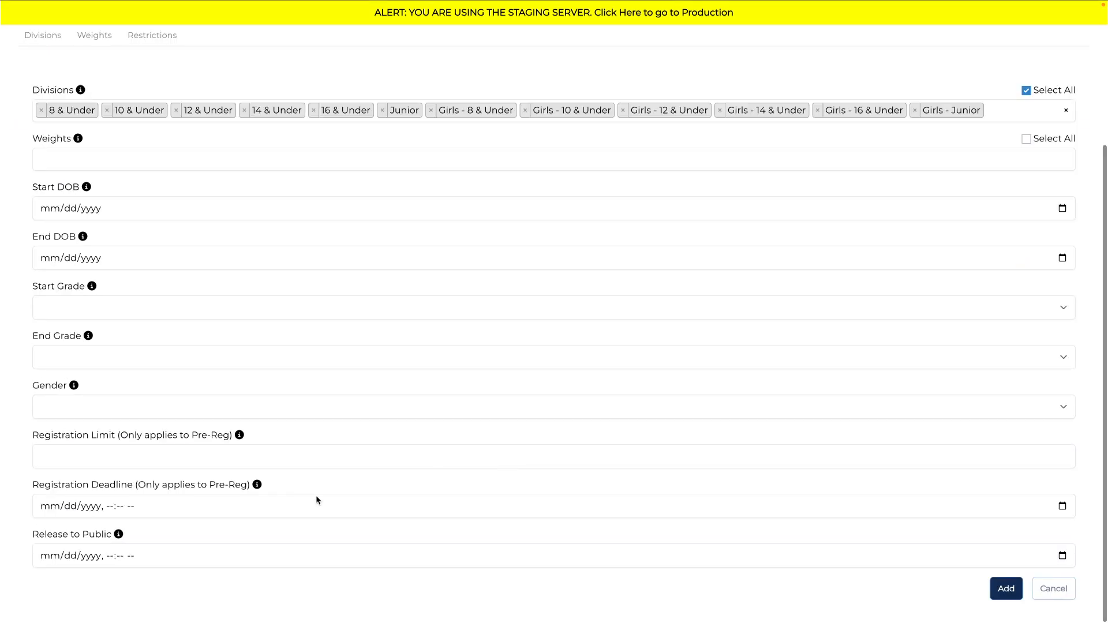
Step: Set the new restriction's Registration Deadline to 09/13/2025, 09:45 AM
left_click(1062, 506)
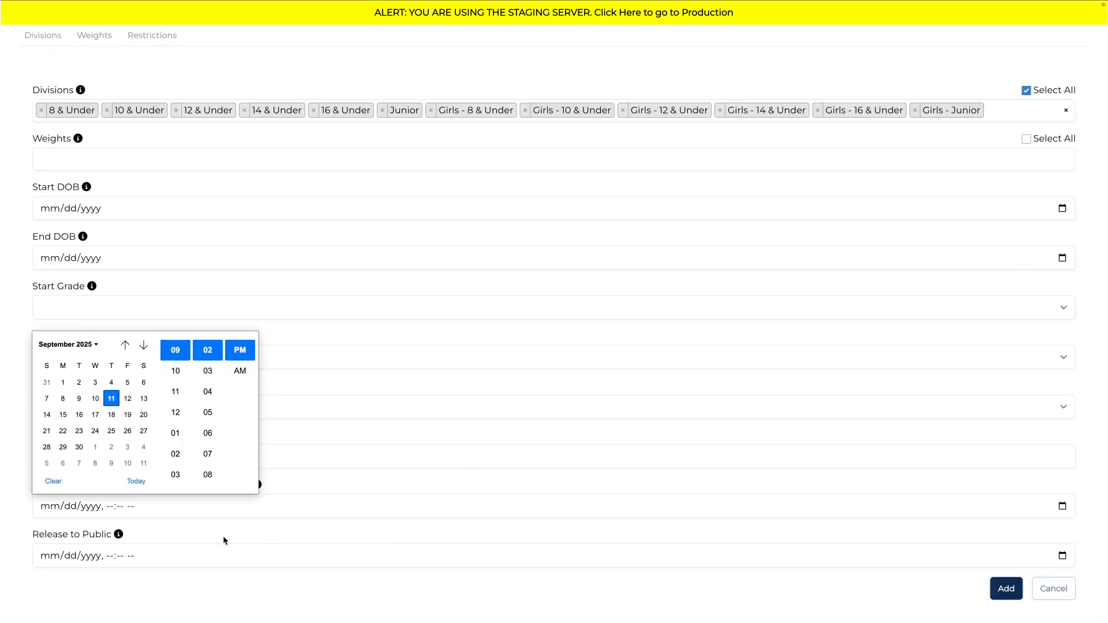
left_click(144, 399)
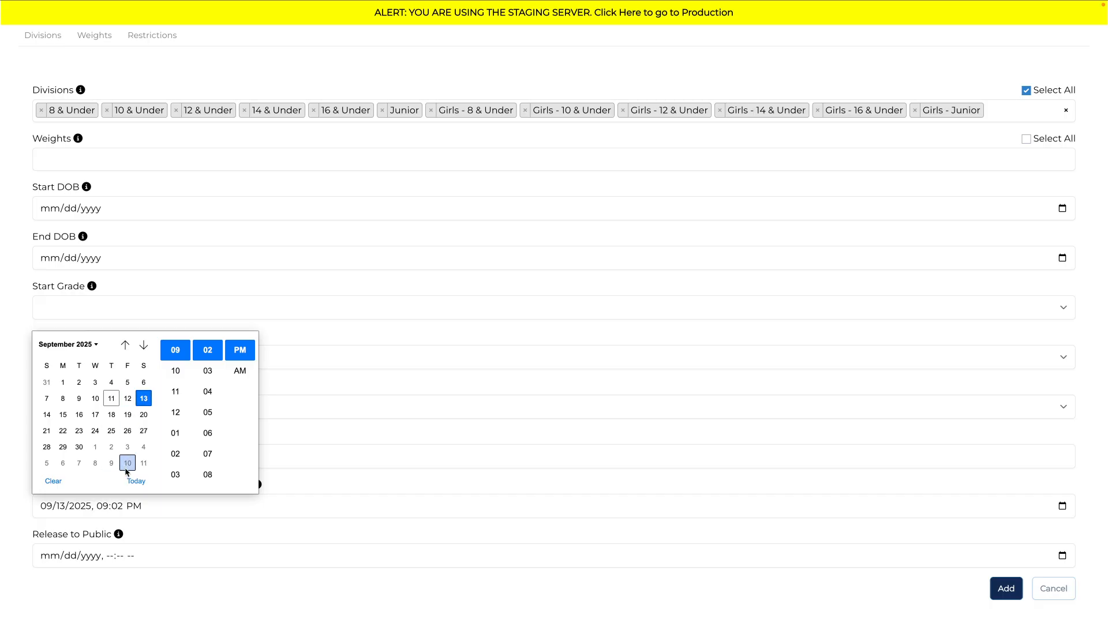
left_click(103, 507)
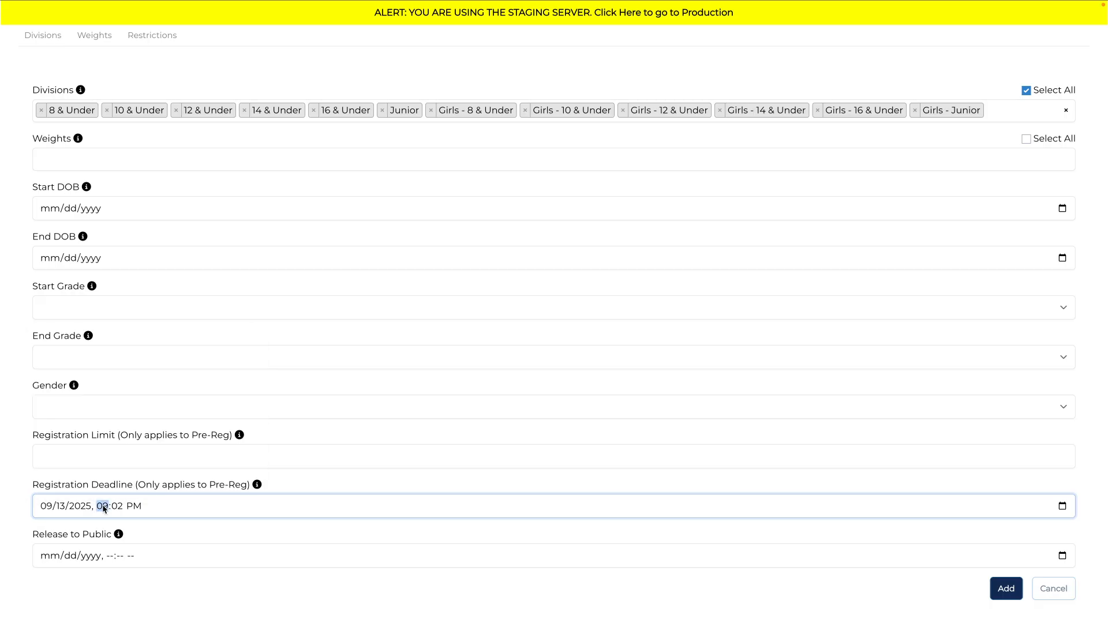
type("10:00")
left_click(103, 506)
type("09:45")
left_click(172, 535)
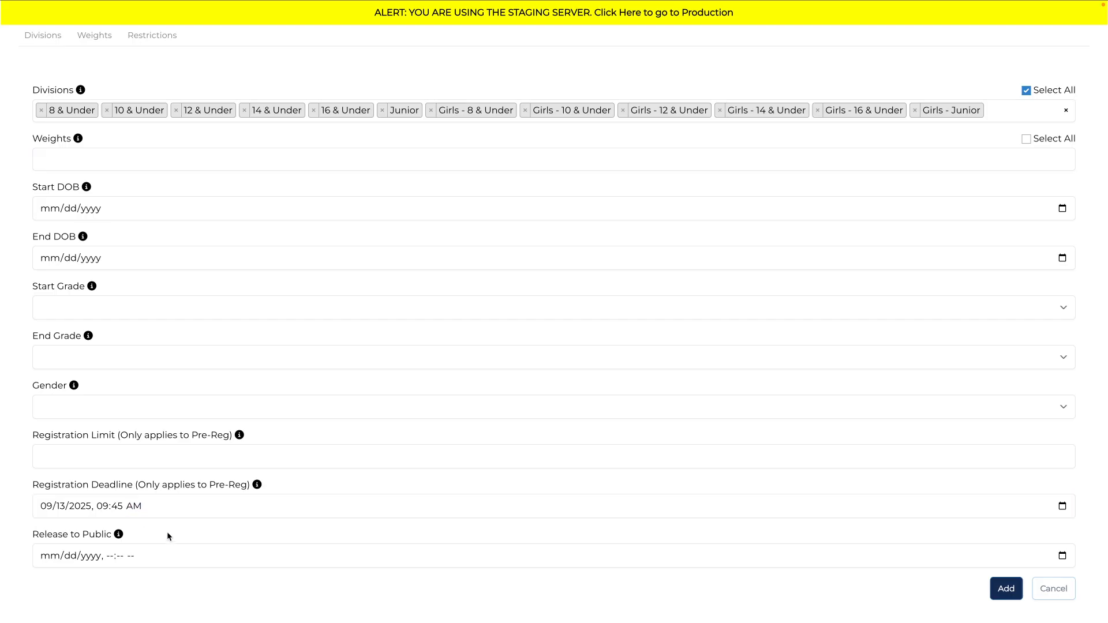
Step: Clear the date and time of the new restriction's Registration Deadline
left_click(46, 506)
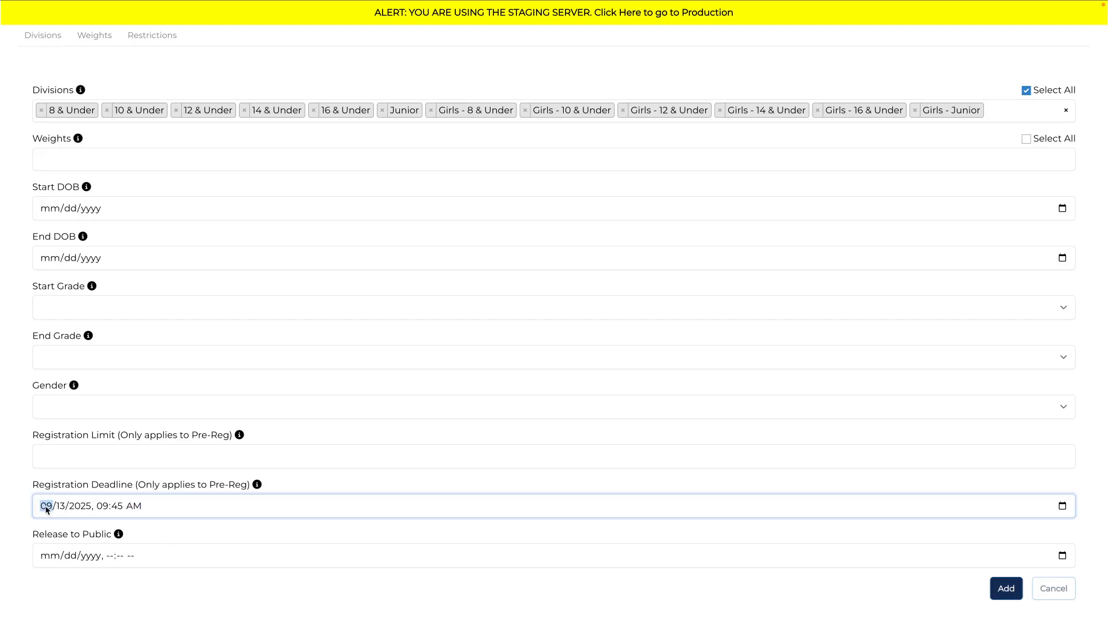
key("BackSpace")
key("Tab")
key("BackSpace")
key("Tab")
key("BackSpace")
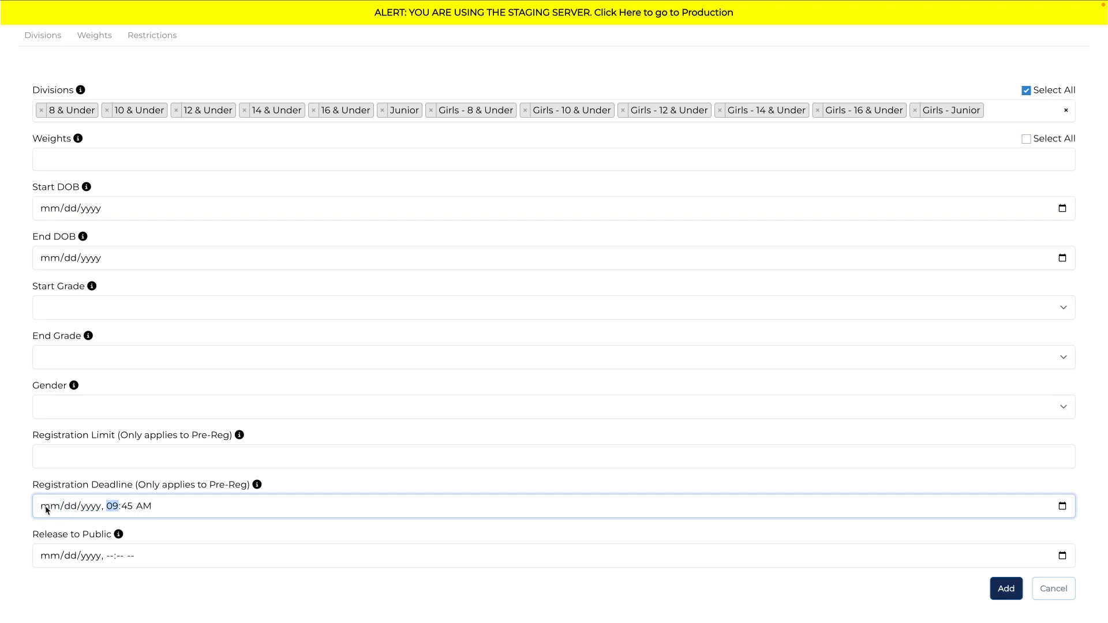
key("Tab")
key("BackSpace")
key("Tab")
key("BackSpace")
key("Tab")
key("BackSpace")
key("Tab")
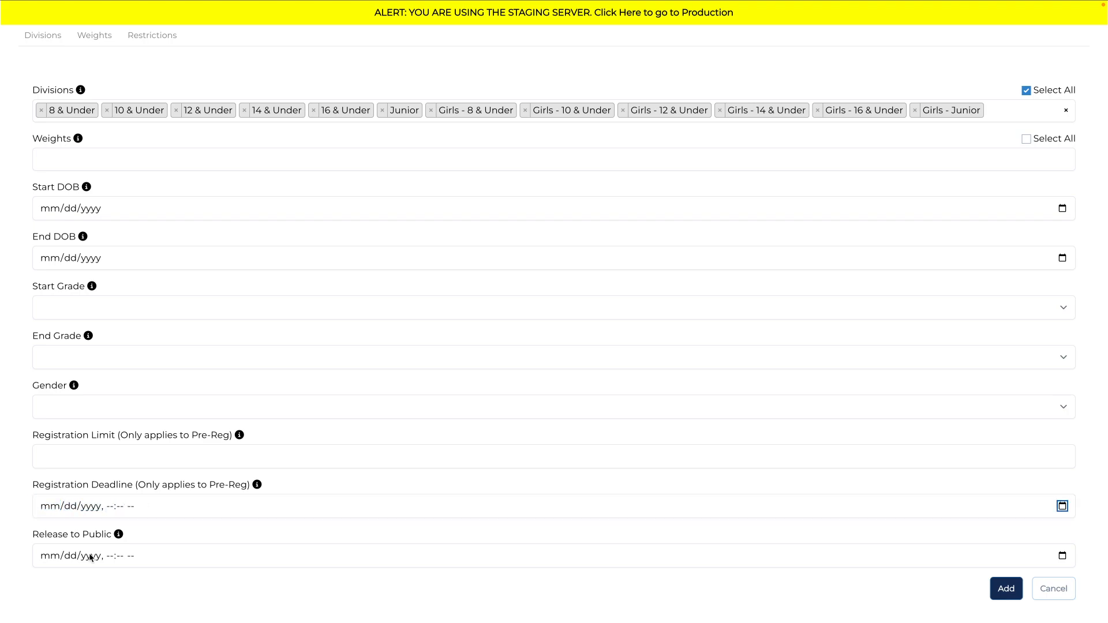
Step: Set the new restriction's Release to Public to 09/13/2025, 09:45 AM and add the restriction
left_click(48, 555)
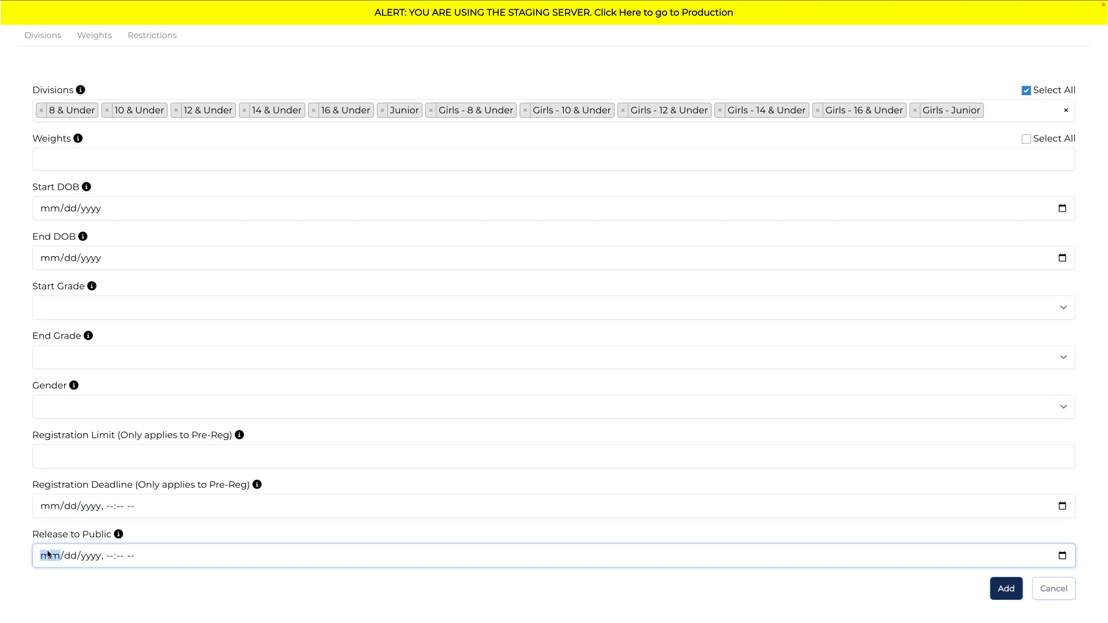
left_click(1063, 556)
left_click(144, 449)
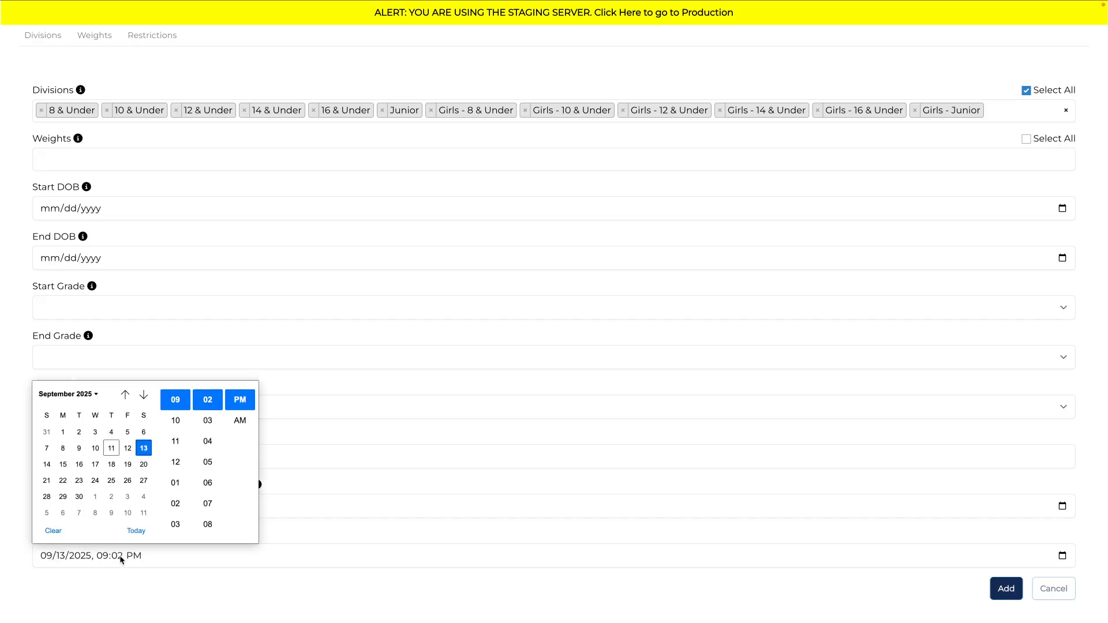
left_click(104, 556)
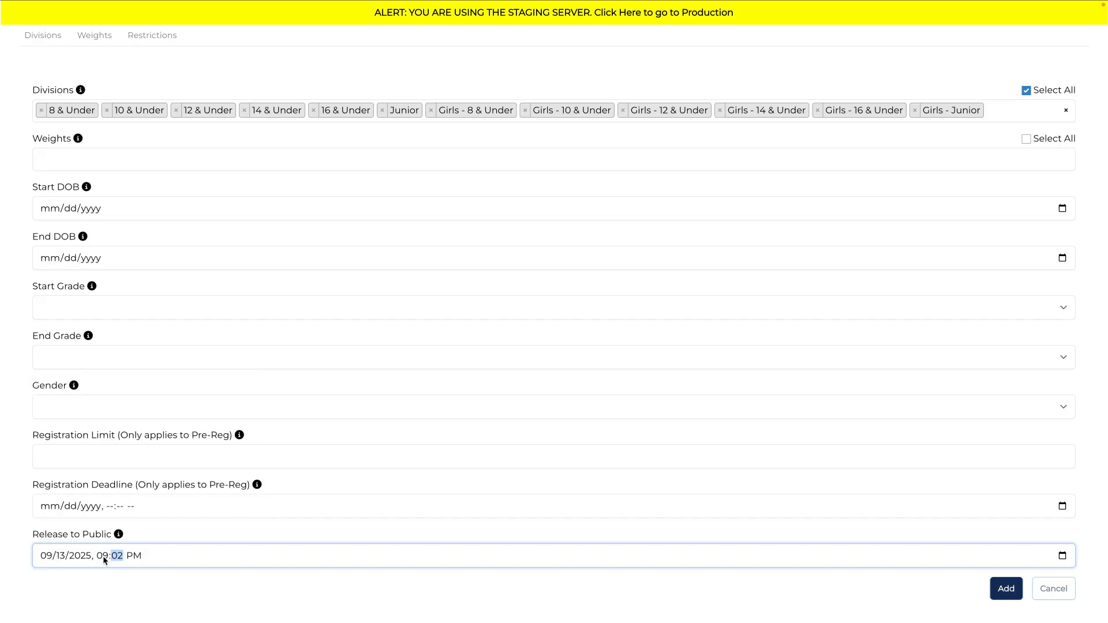
type("45")
left_click(1004, 590)
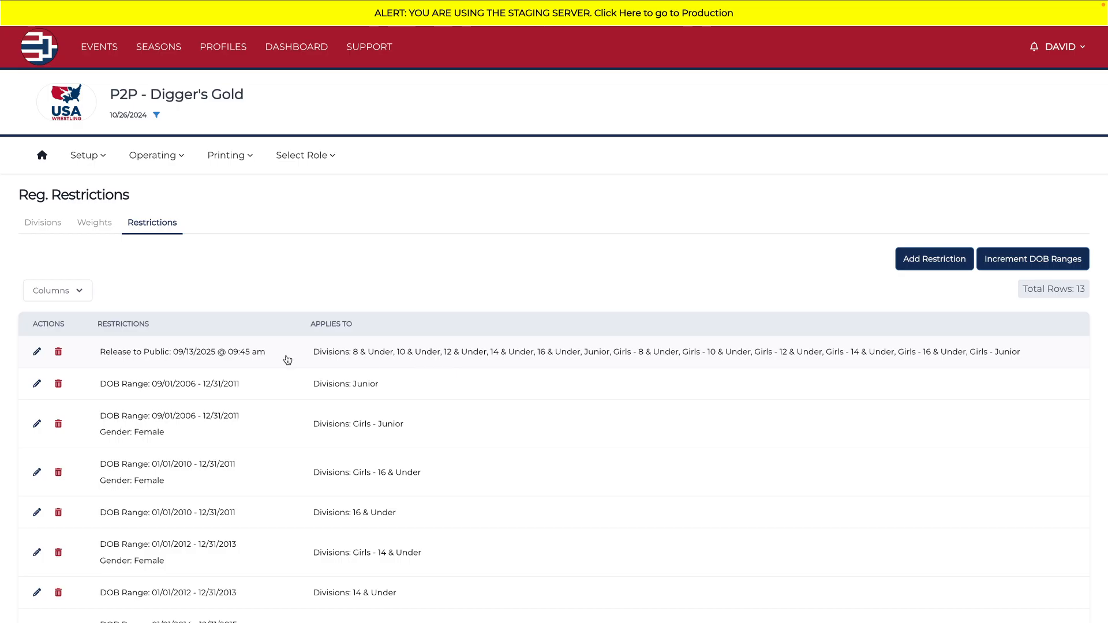
Step: Look through the registration restrictions list and open the event's Wrestlers page
scroll(392, 487, "down", 4)
scroll(393, 487, "up", 4)
left_click(86, 156)
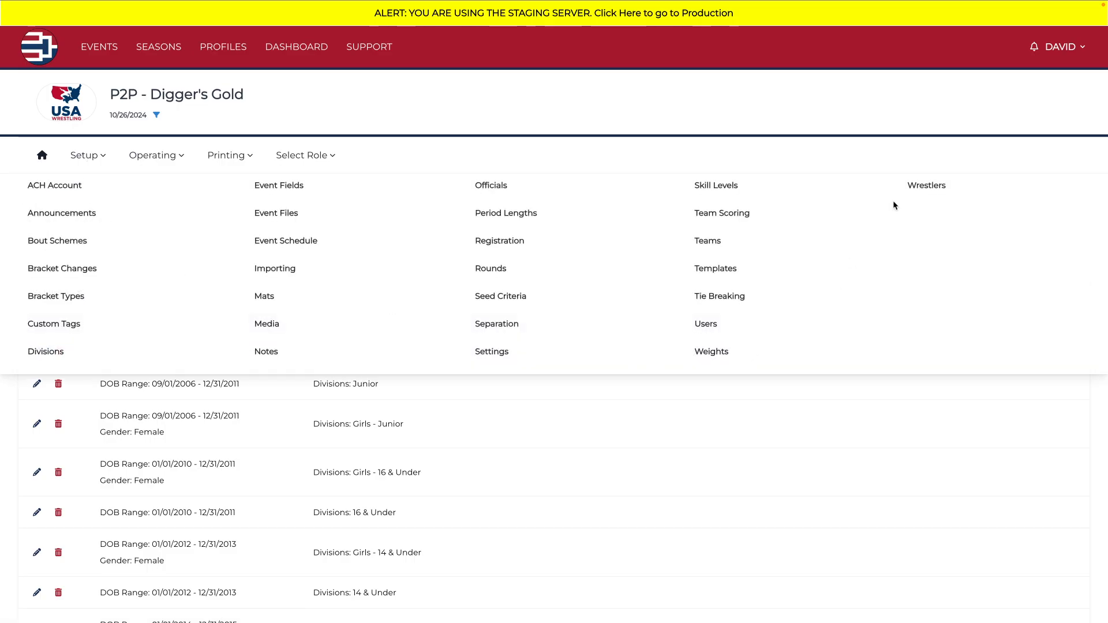
left_click(925, 187)
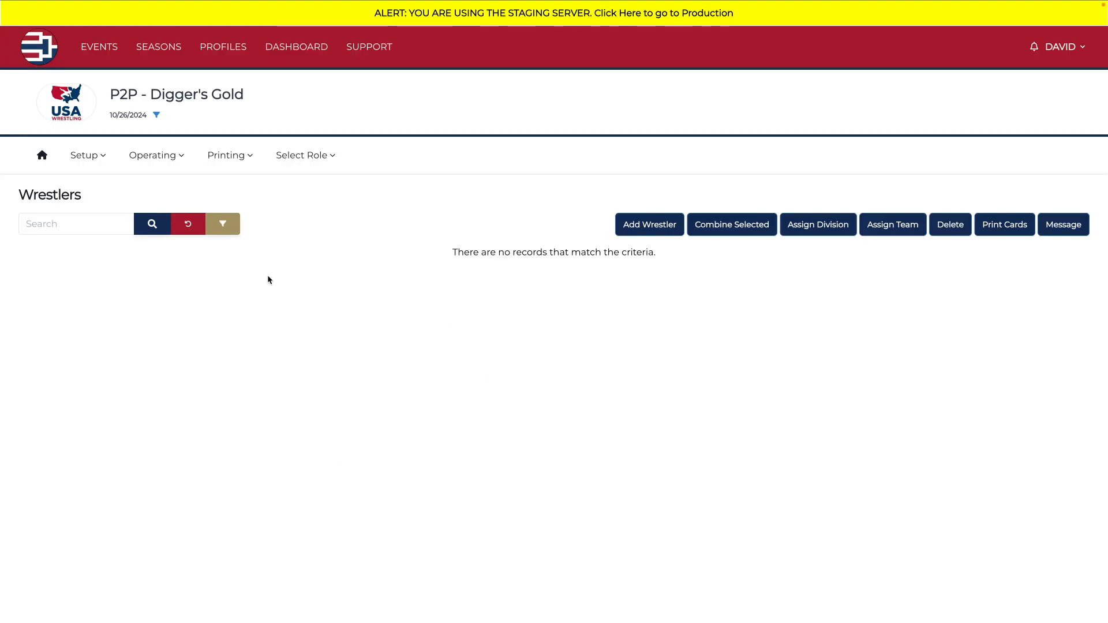
Step: Return to the event's home page and go through its division and weight setup back to the registration restrictions
left_click(42, 156)
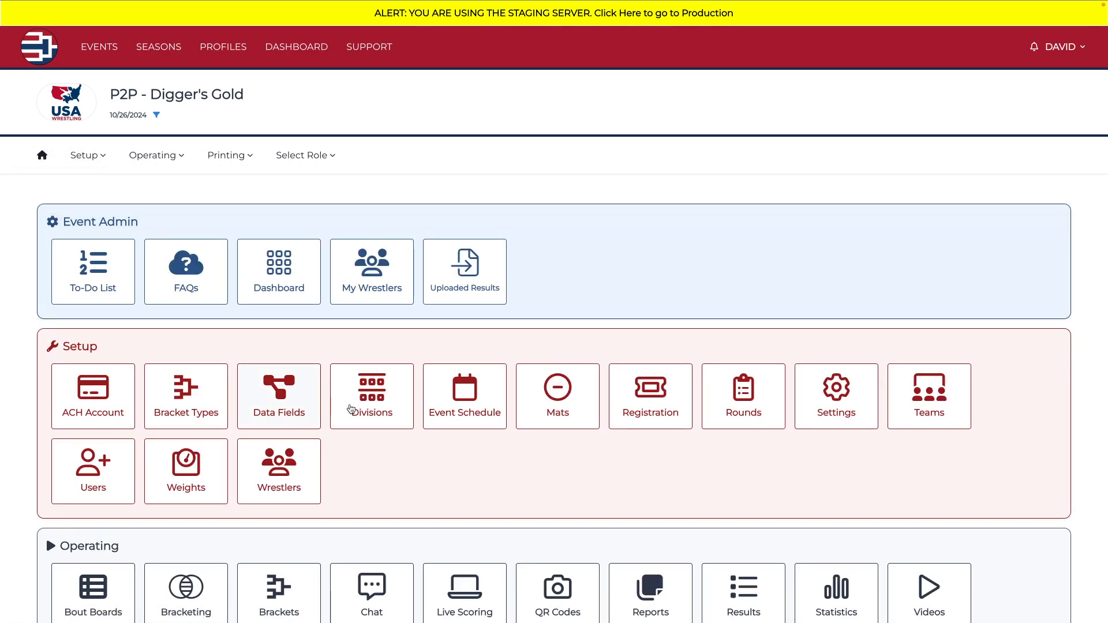
left_click(382, 404)
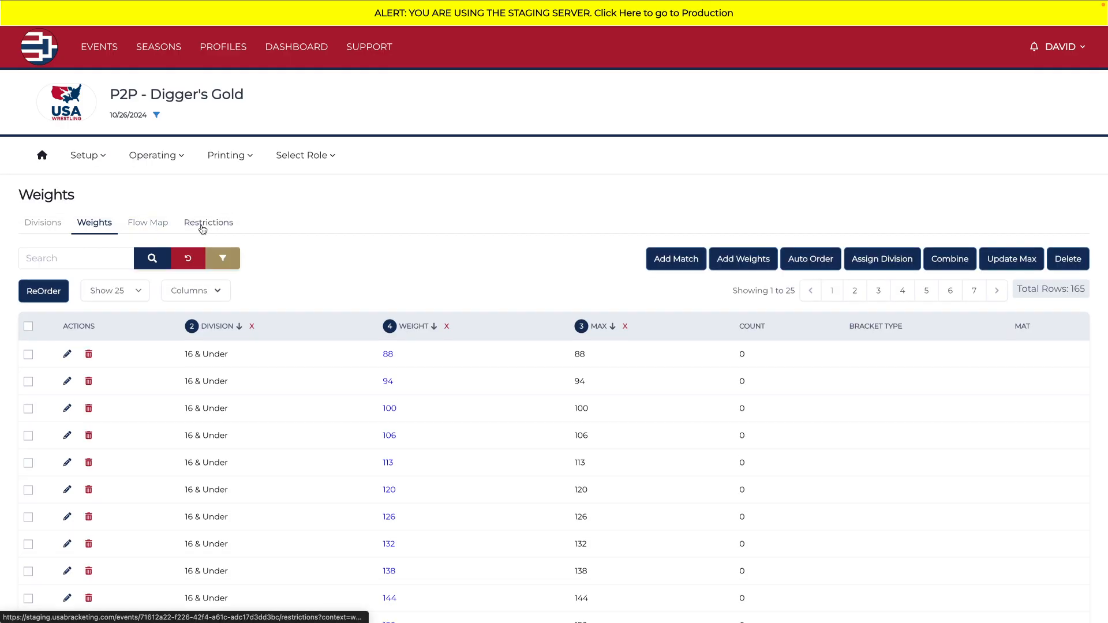
left_click(203, 230)
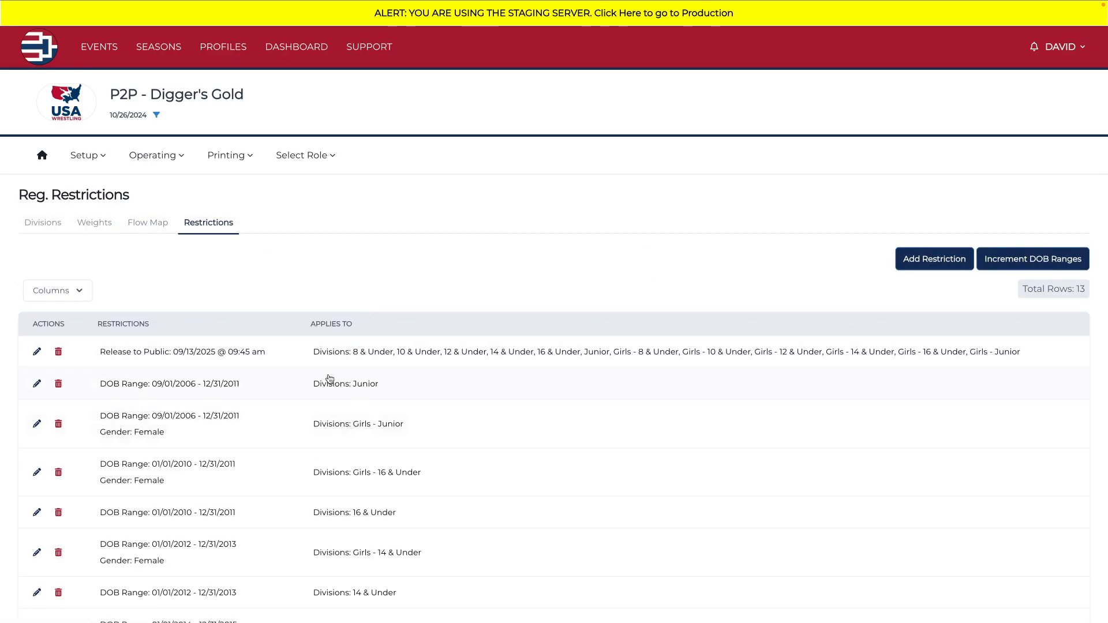